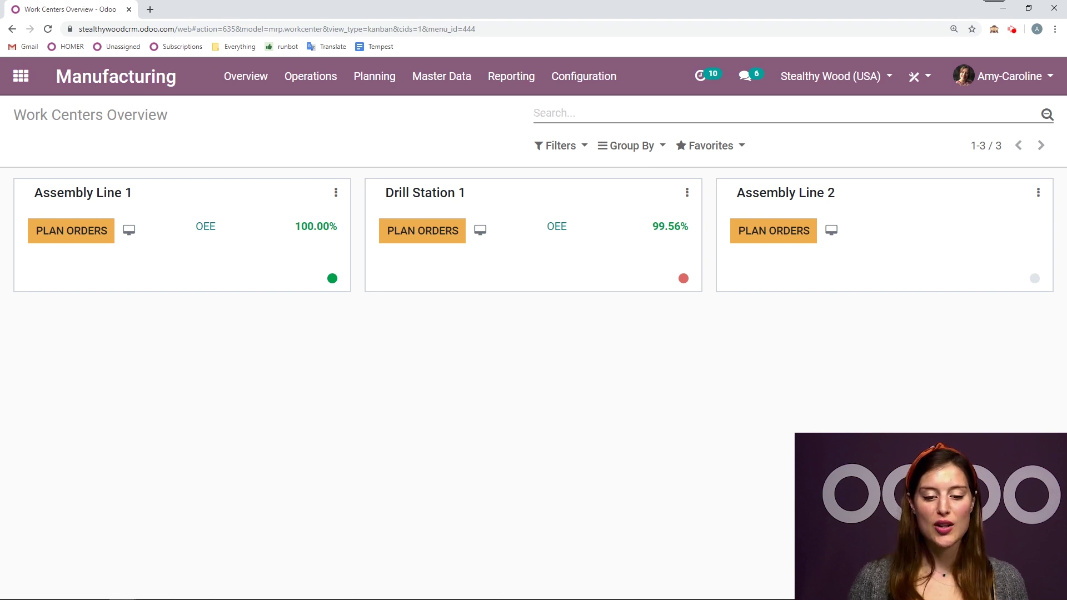
Step: Open the Manufacturing settings and confirm Work Orders is enabled under Operations
click(582, 76)
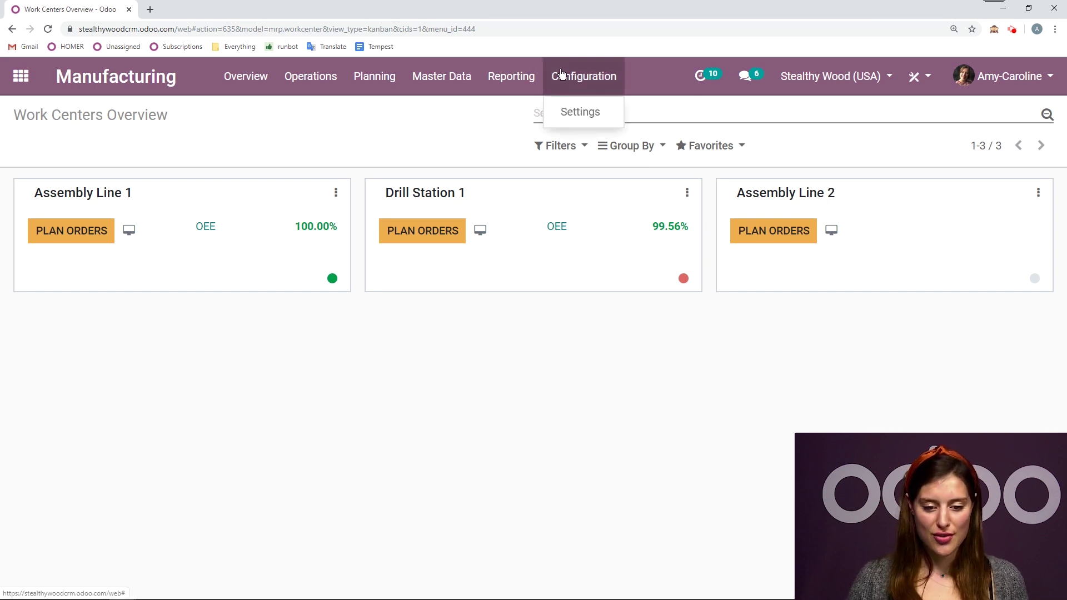
click(595, 123)
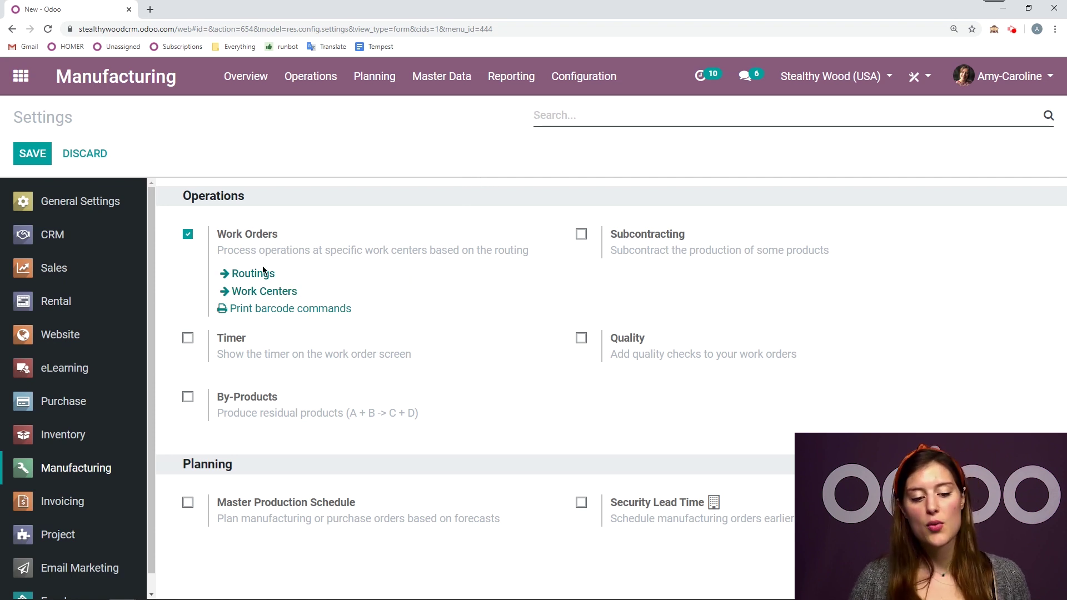
mouse_move(358, 230)
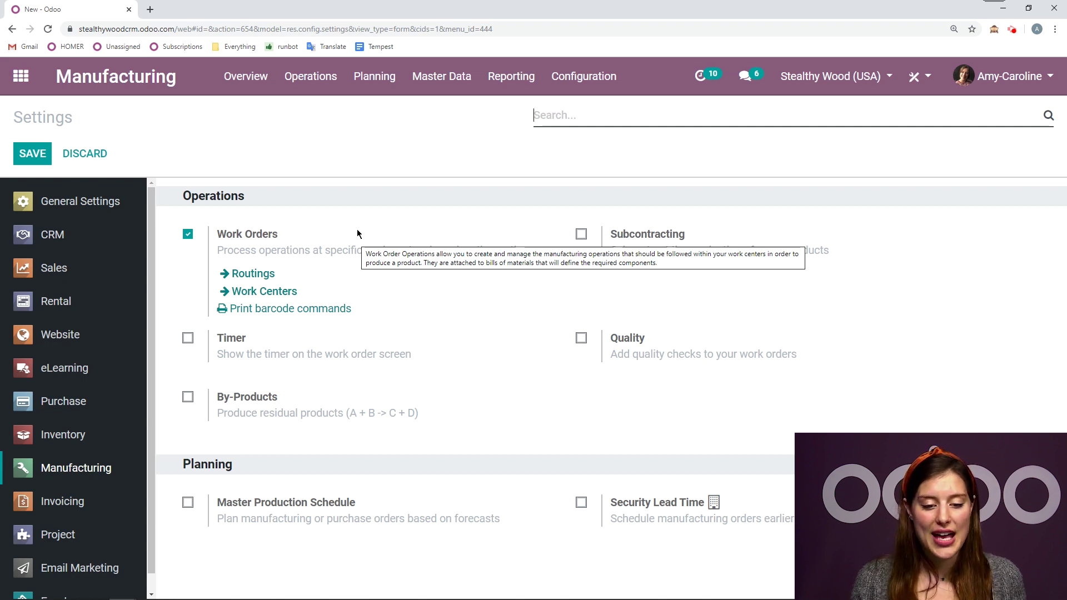
Step: Start a new work center named Finished Products, code FP, with Standard 40 hours/week working hours
click(454, 89)
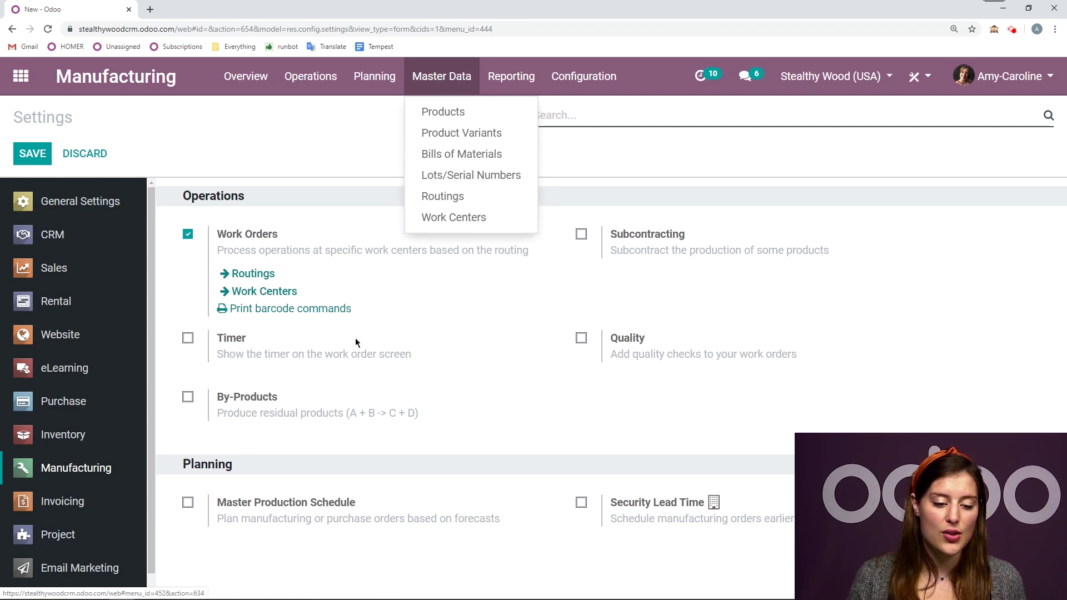
click(445, 227)
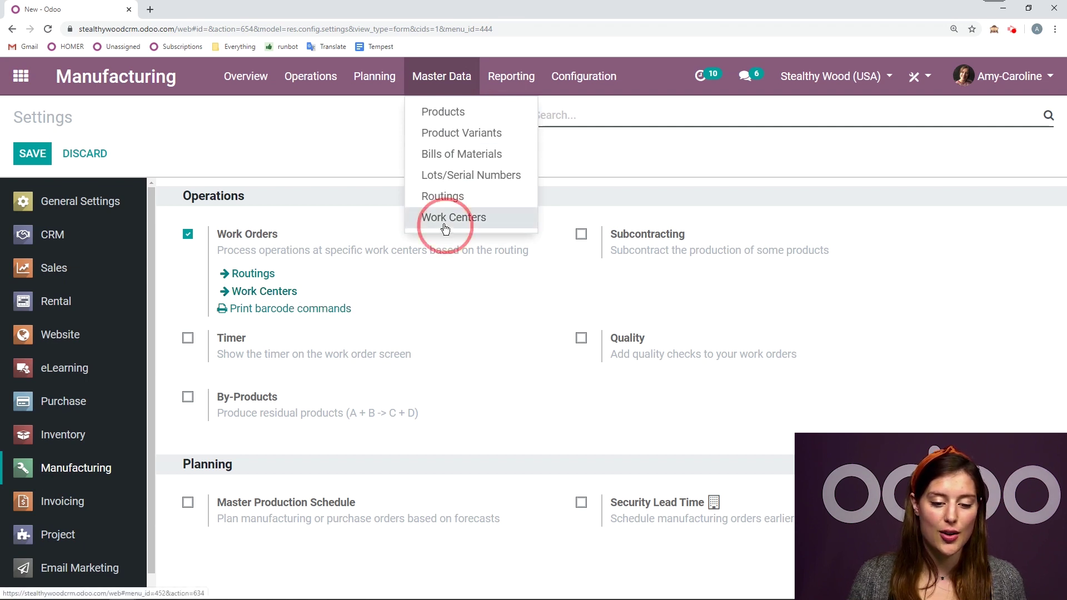
click(45, 147)
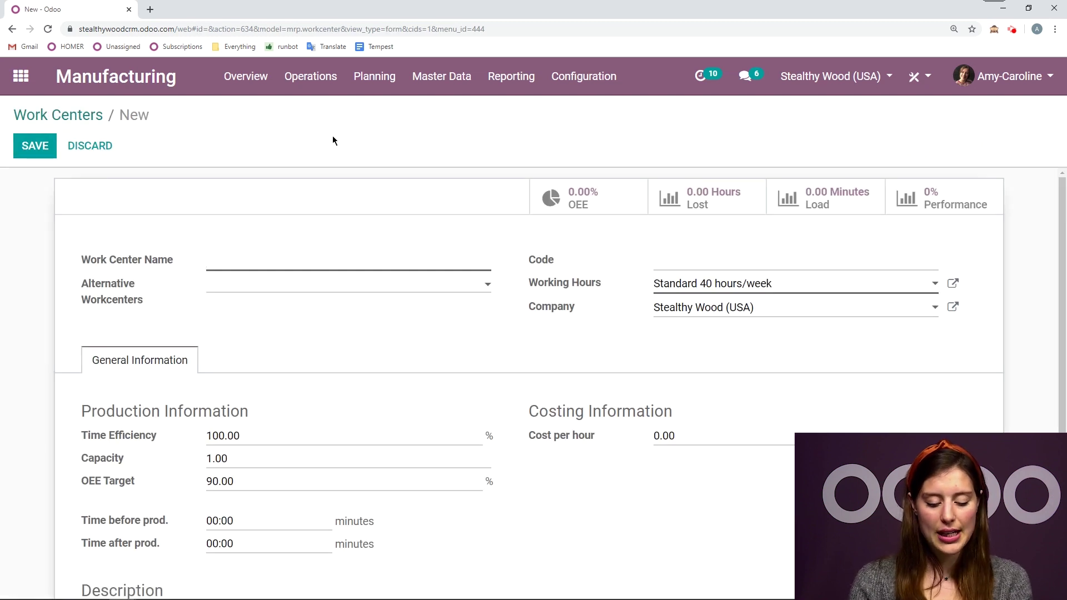
text(Finished )
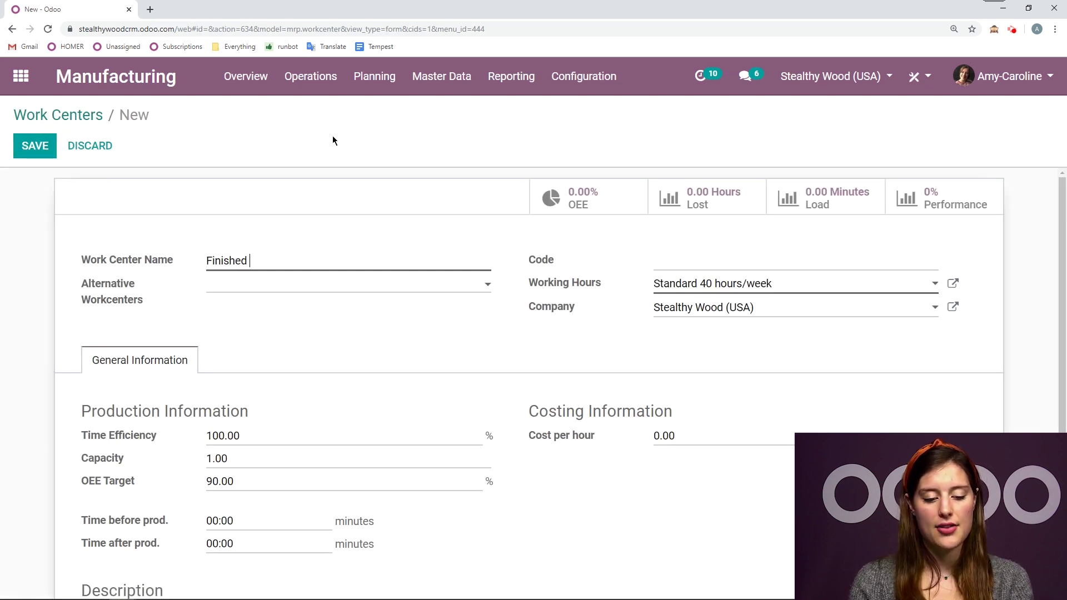
text(Products)
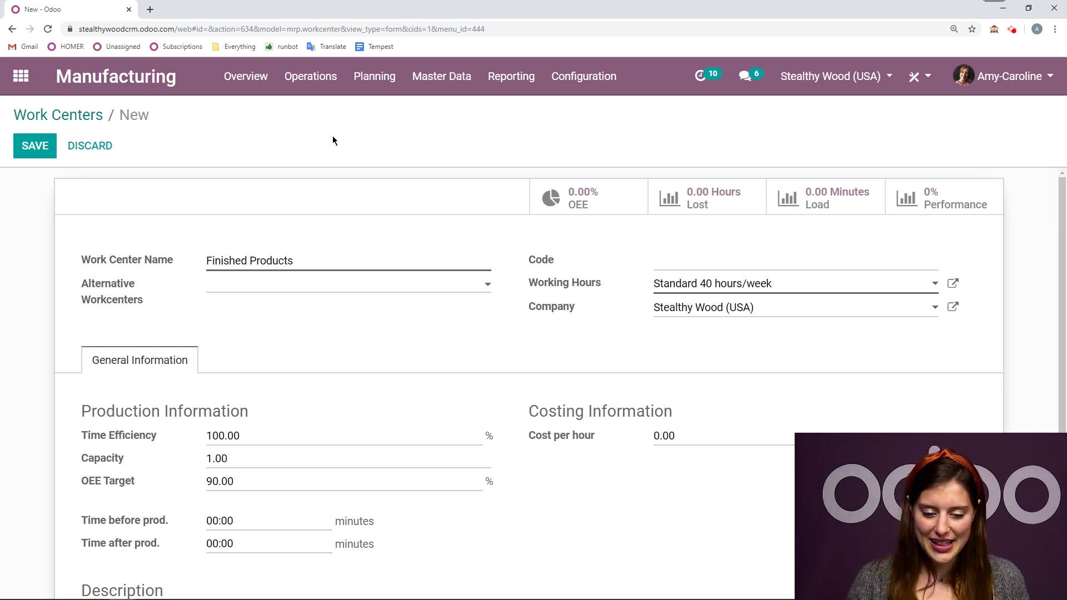
click(742, 256)
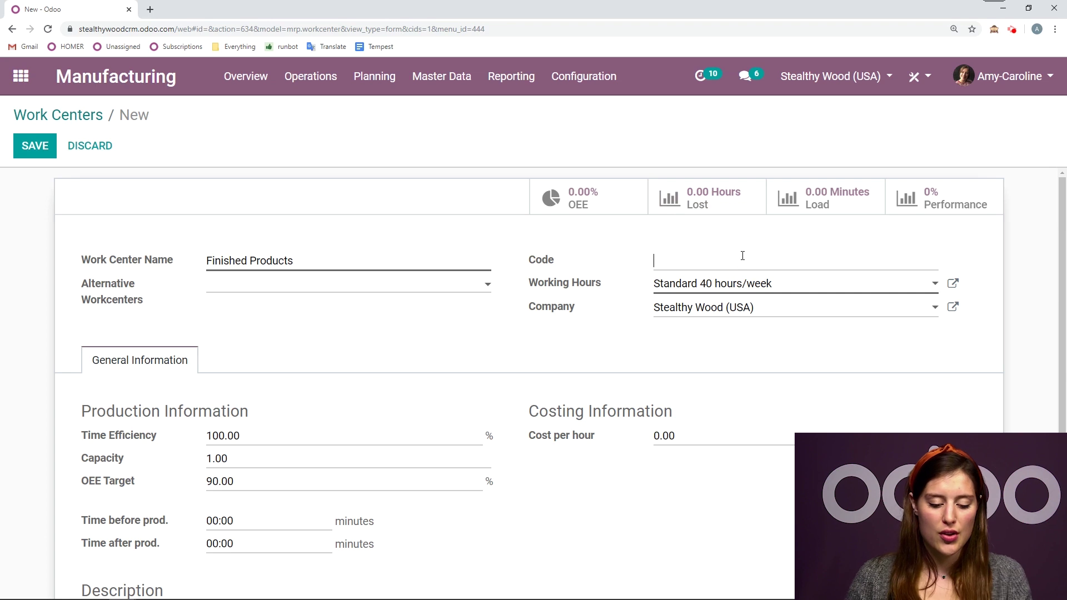
text(FP)
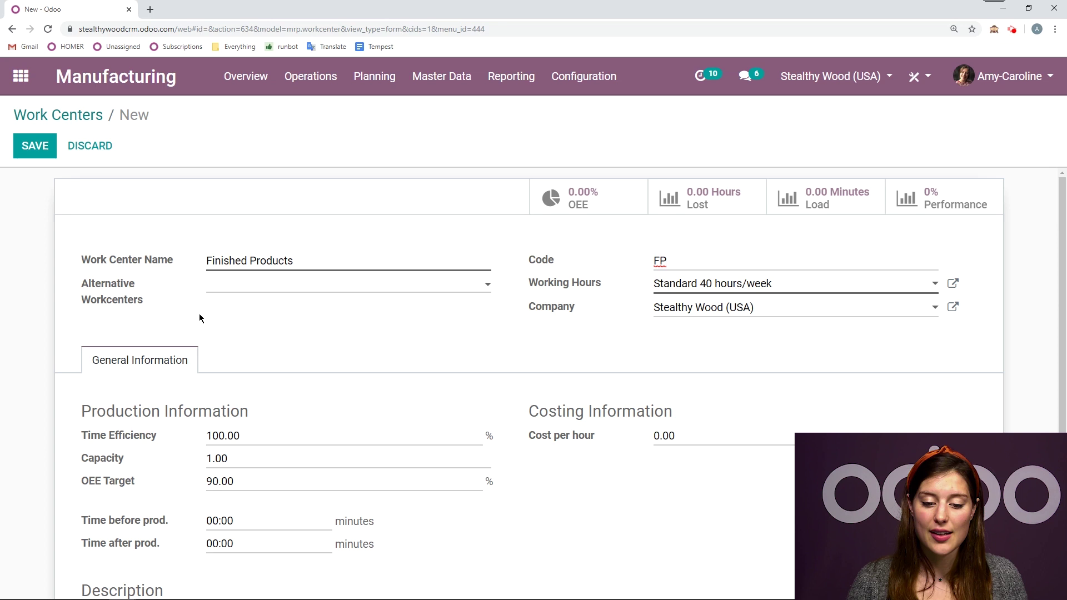
click(795, 278)
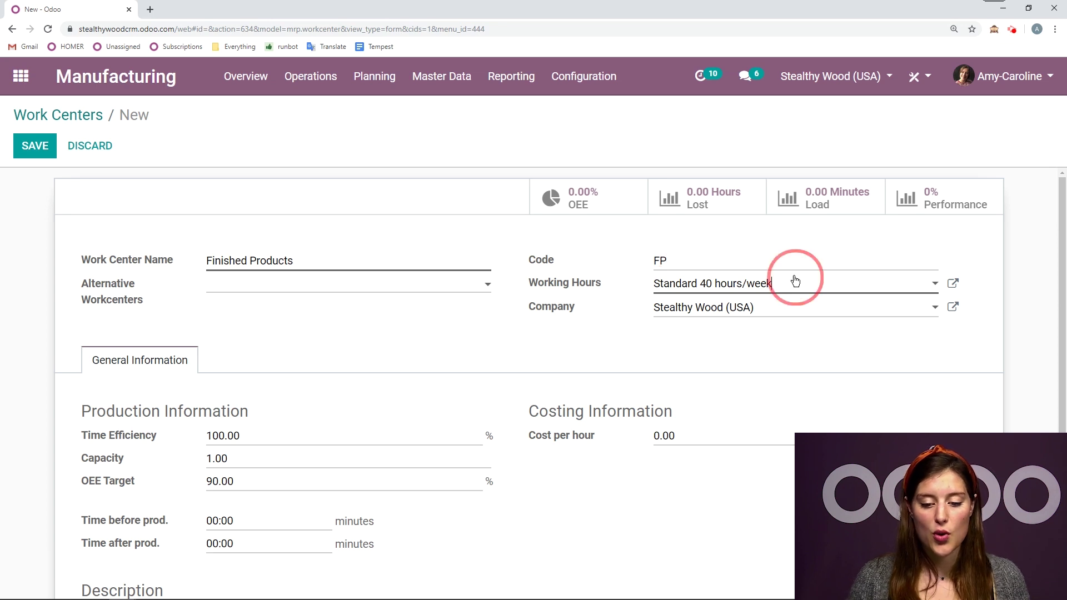
click(576, 309)
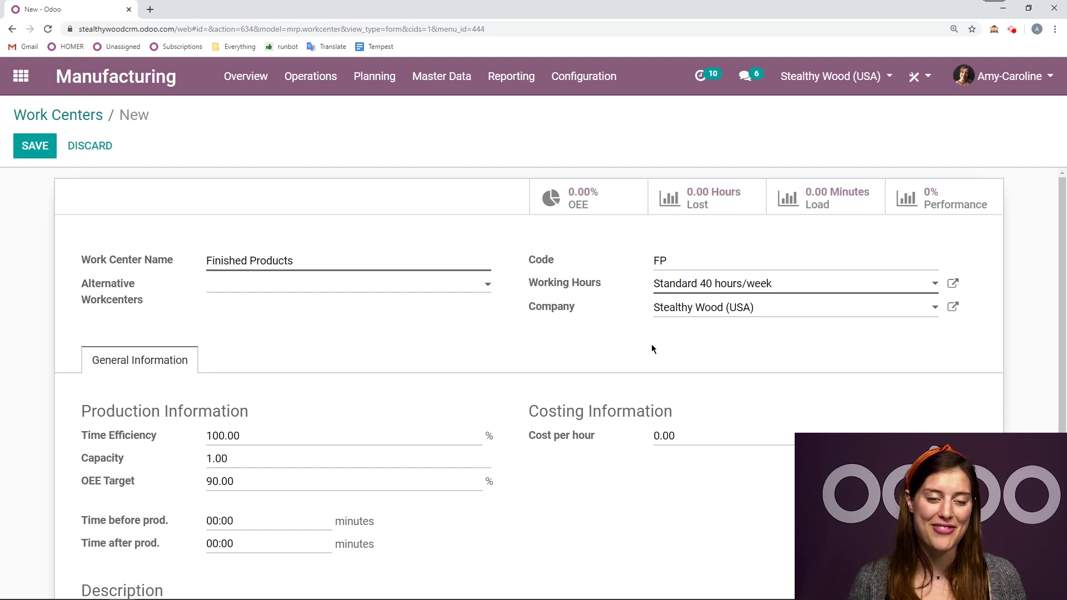
Step: Set Finished Products' time before production to 15 minutes and save the work center
scroll(398, 278, down, 2)
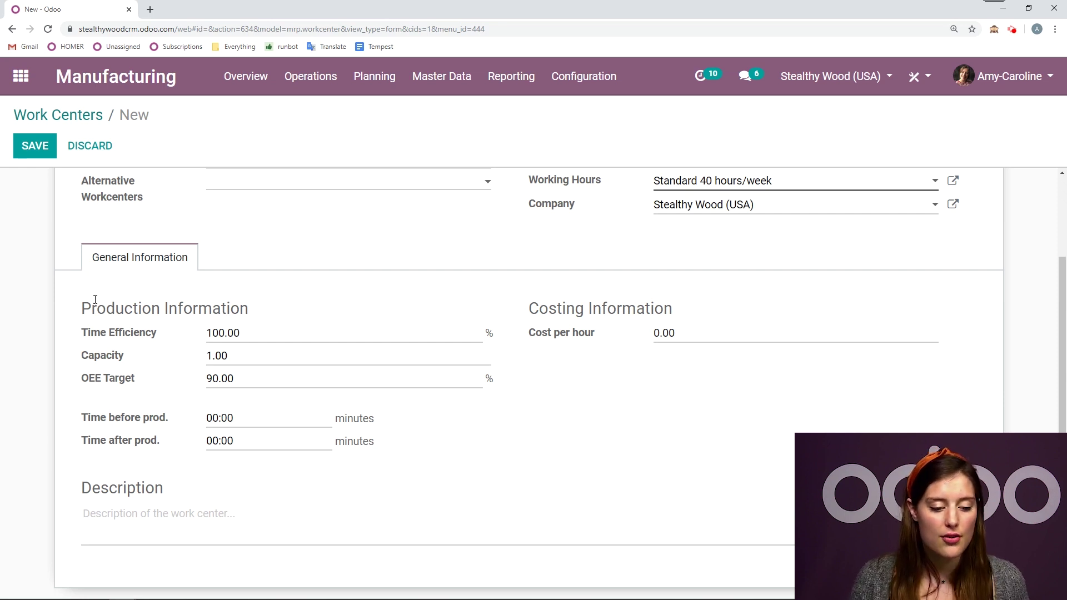
mouse_move(110, 333)
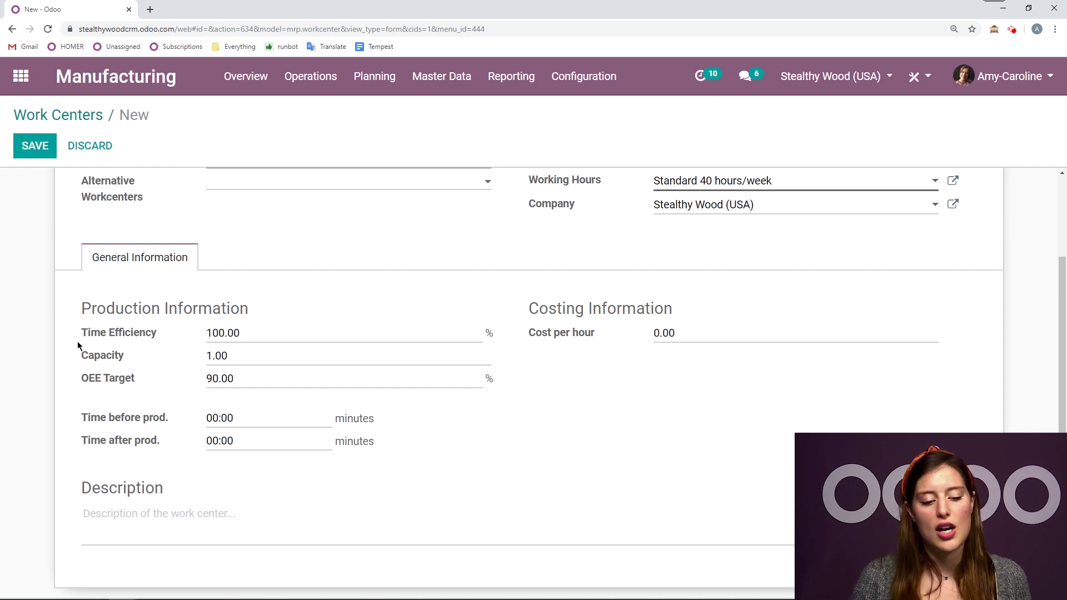
mouse_move(86, 364)
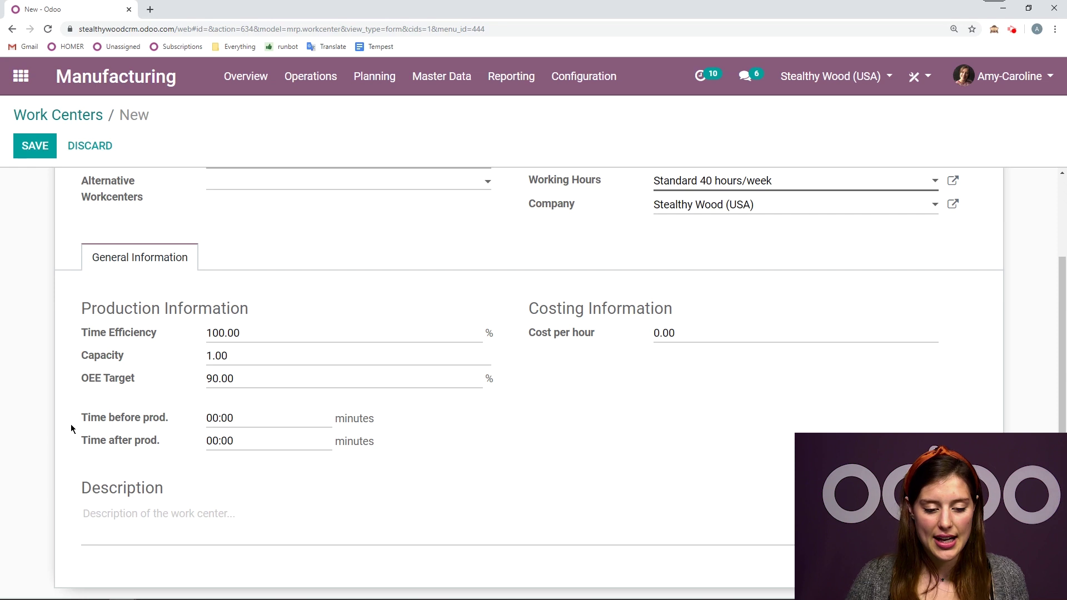
drag(253, 416, 150, 414)
mouse_move(150, 414)
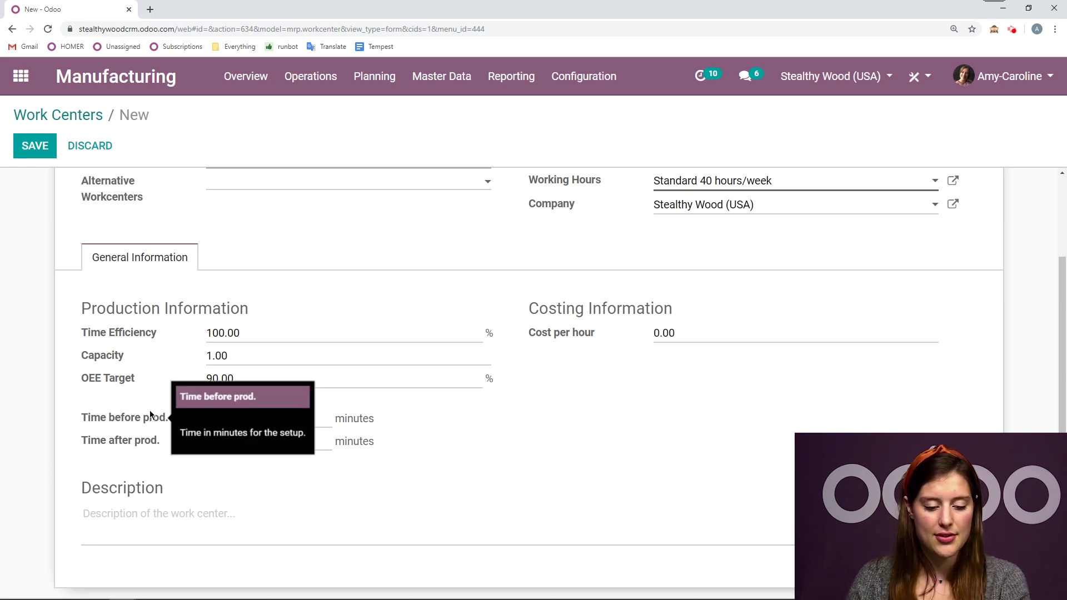
text(5)
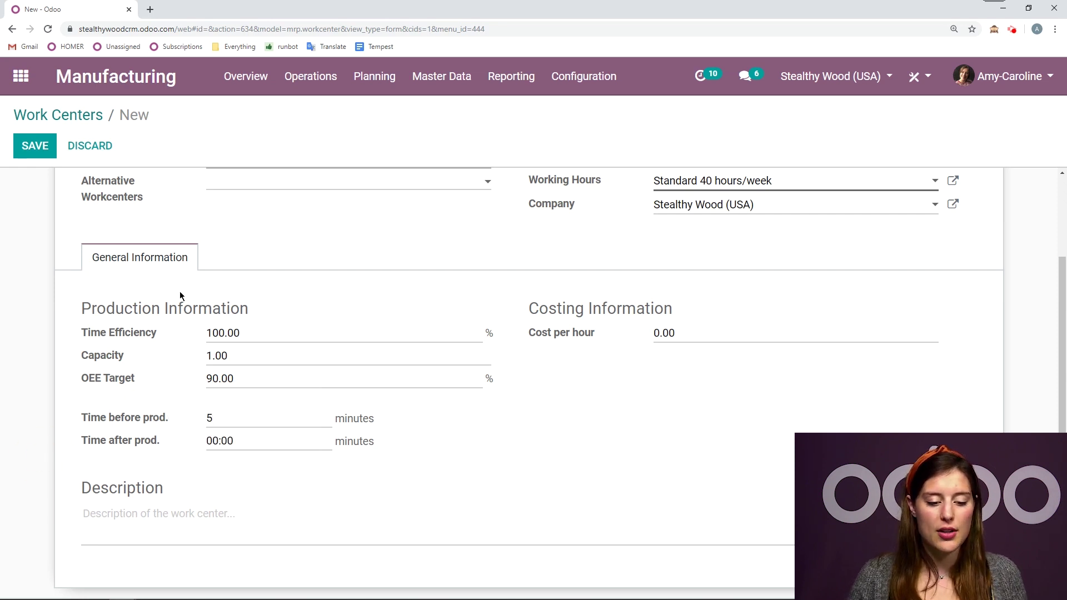
drag(248, 420, 126, 422)
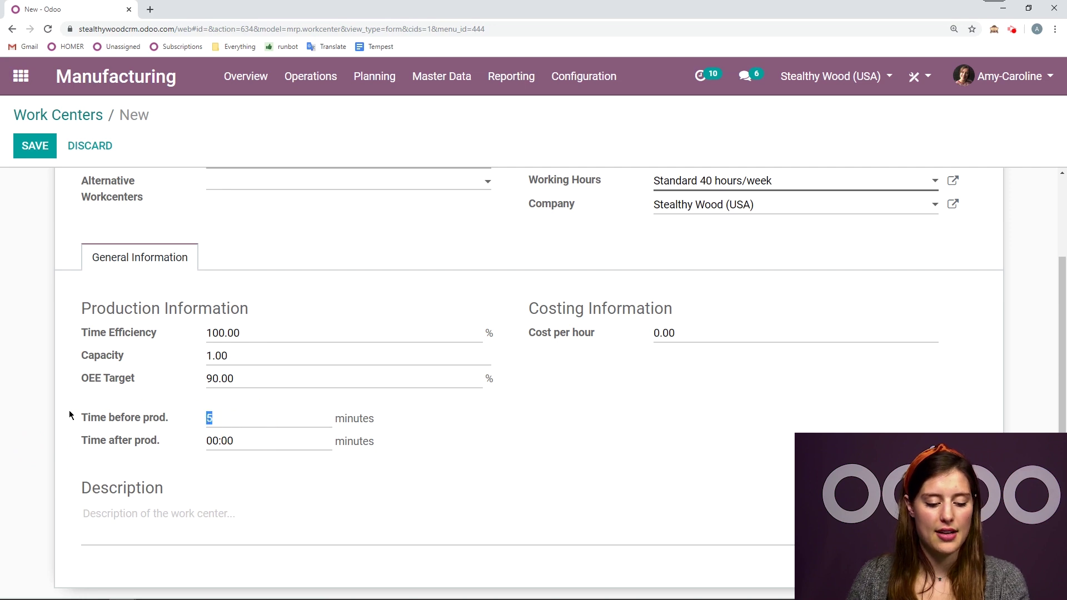
text(15)
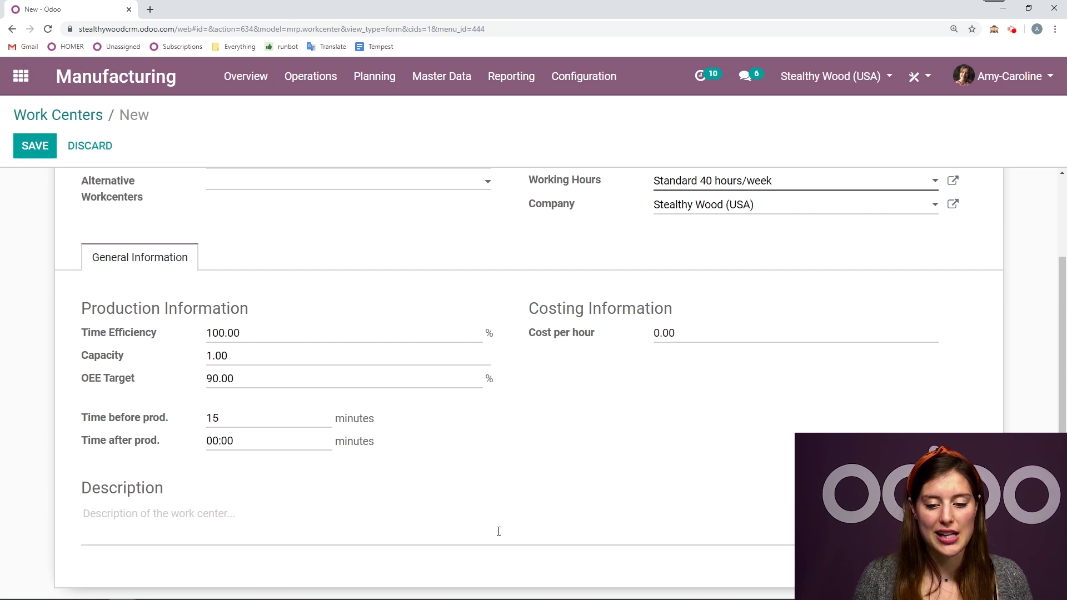
scroll(529, 453, up, 2)
click(35, 146)
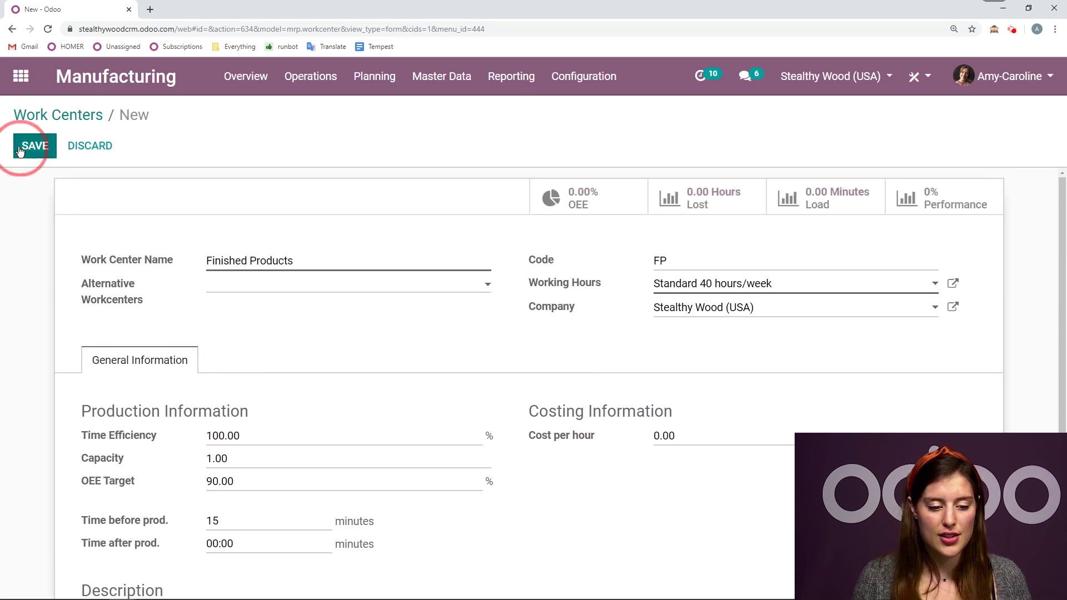
Step: Create and save a Semi-finished Products work center, code SP, with 15 minutes before production
click(88, 153)
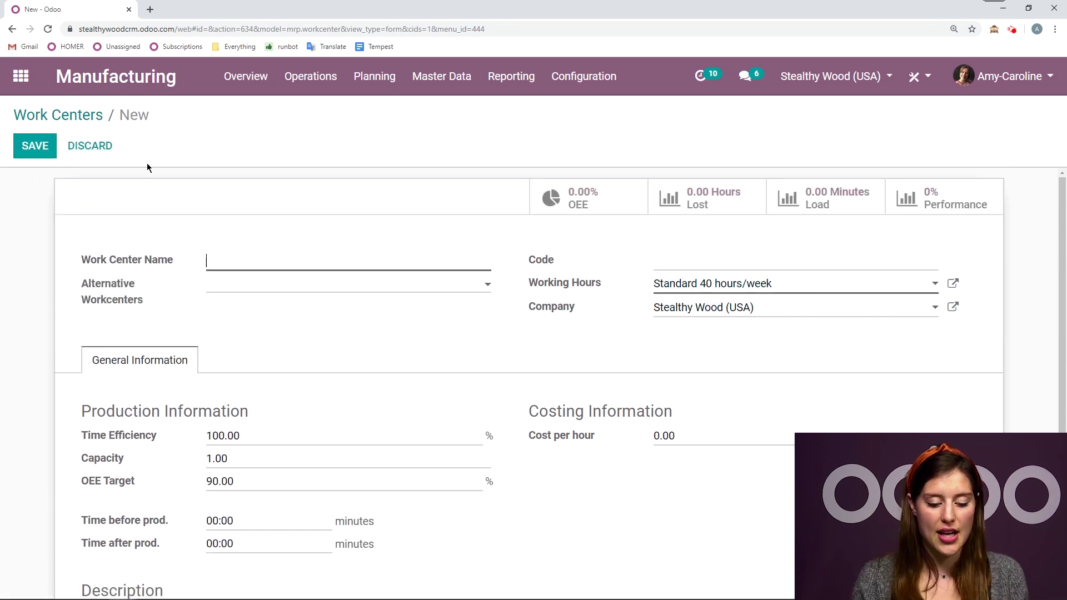
text(Semi-)
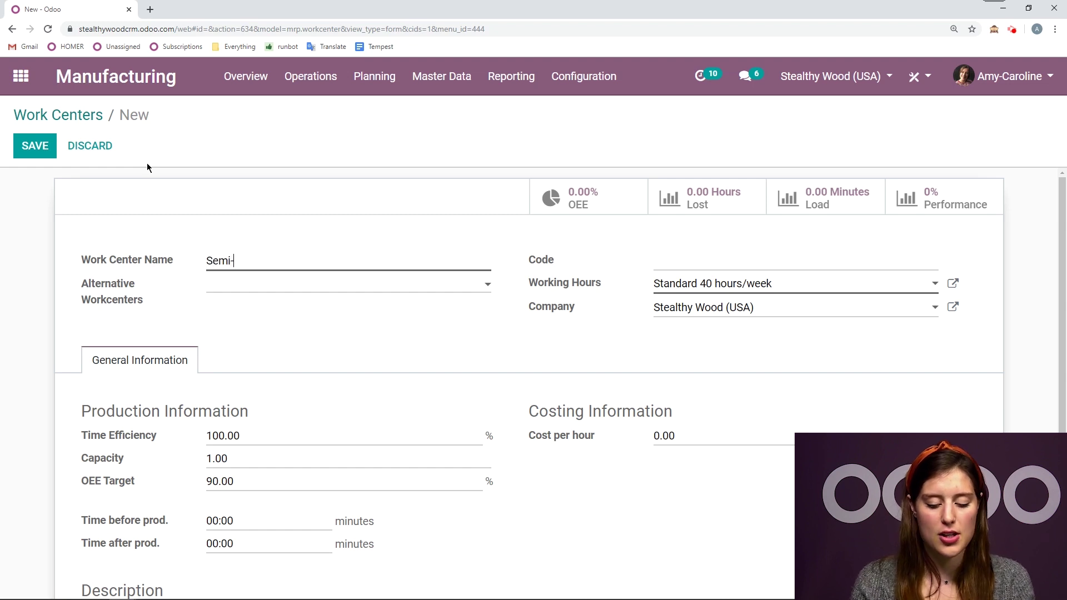
text(finished Products)
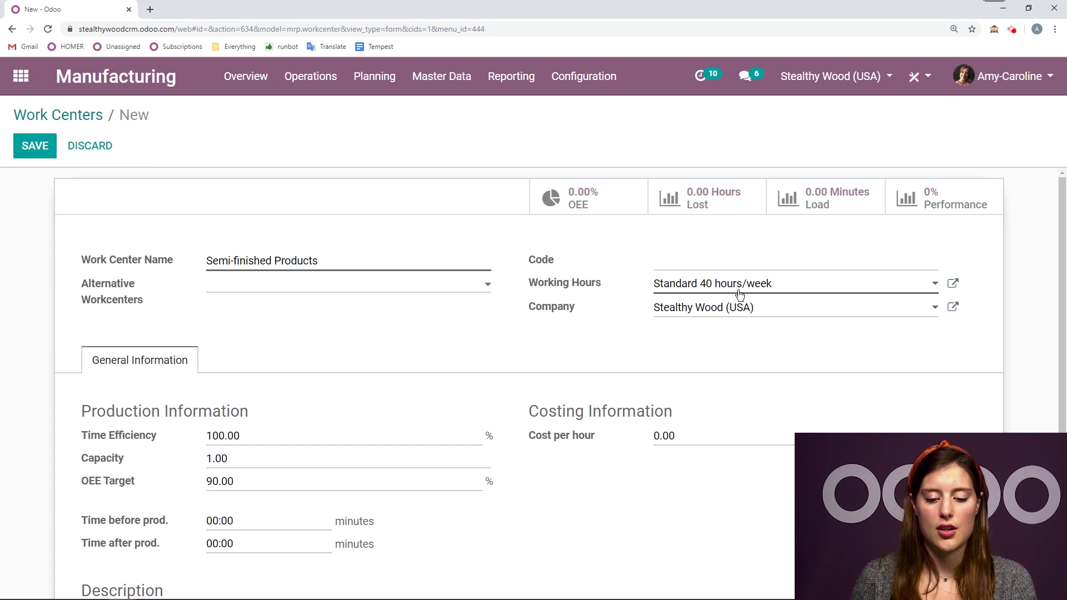
click(748, 265)
text(SP)
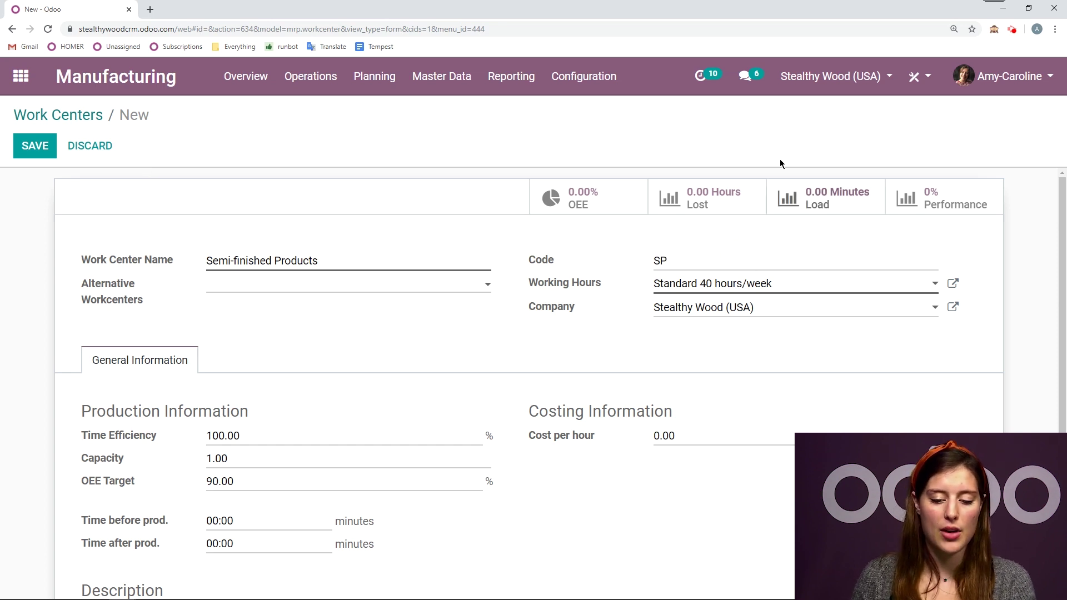
scroll(384, 356, down, 2)
click(118, 418)
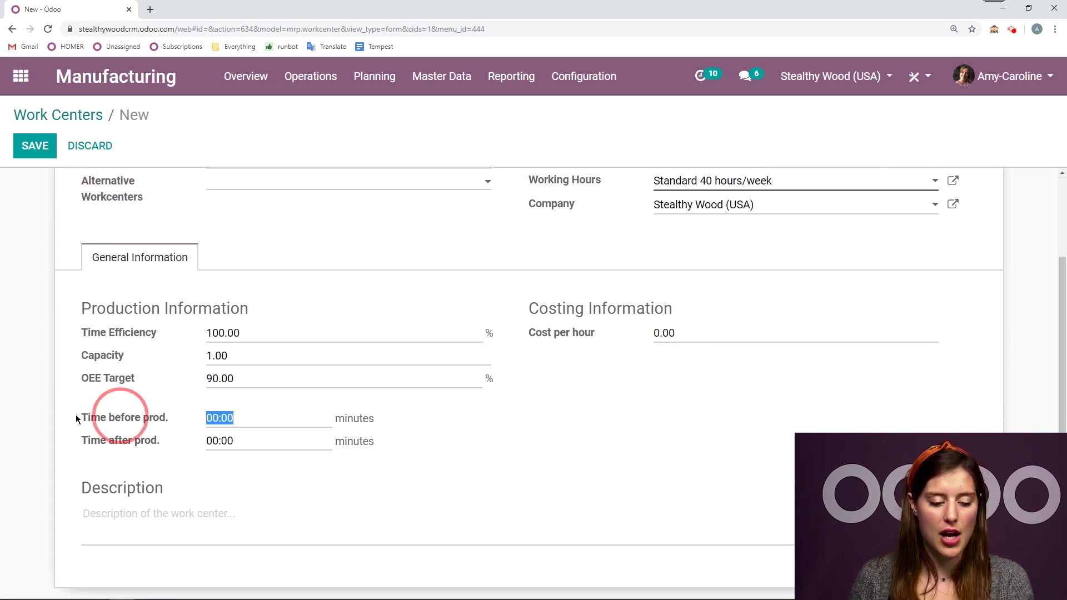
text(15)
click(431, 416)
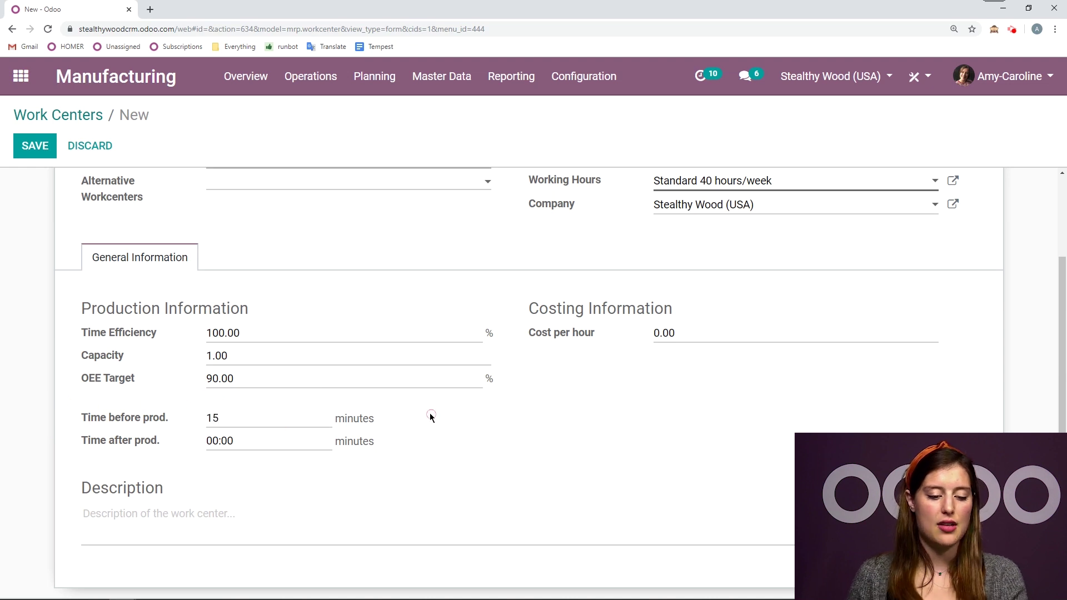
scroll(434, 419, up, 2)
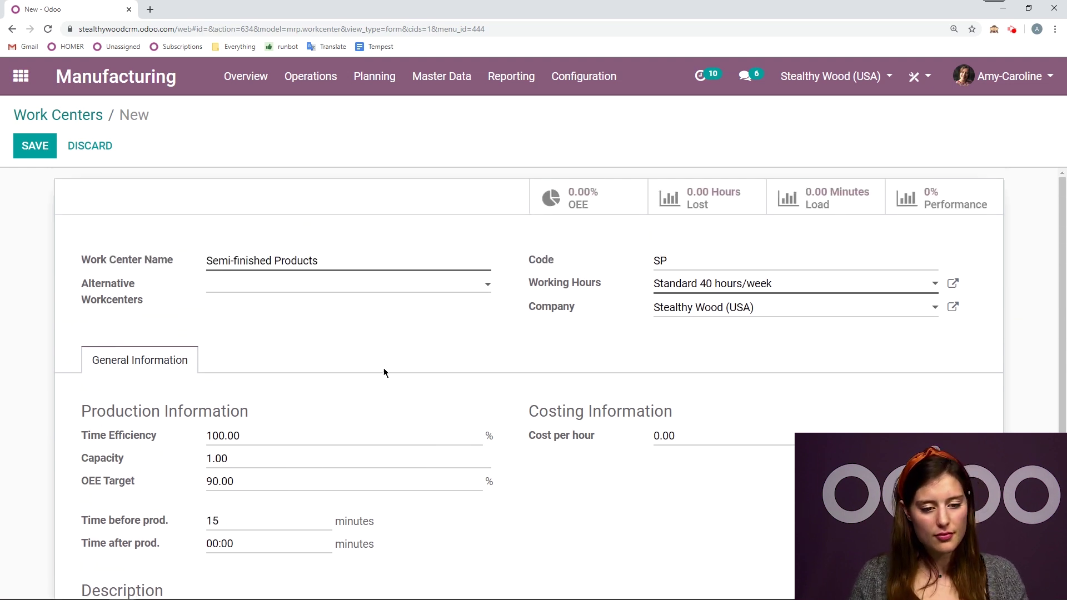
click(36, 146)
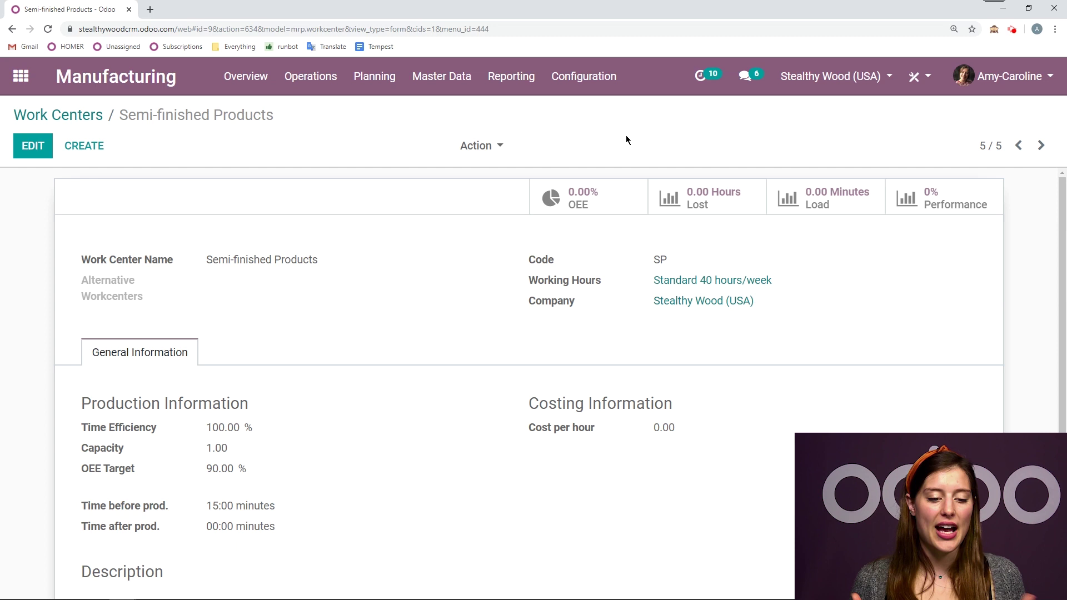
Step: Review the five work center cards on the overview, then go to the Routings list
click(155, 93)
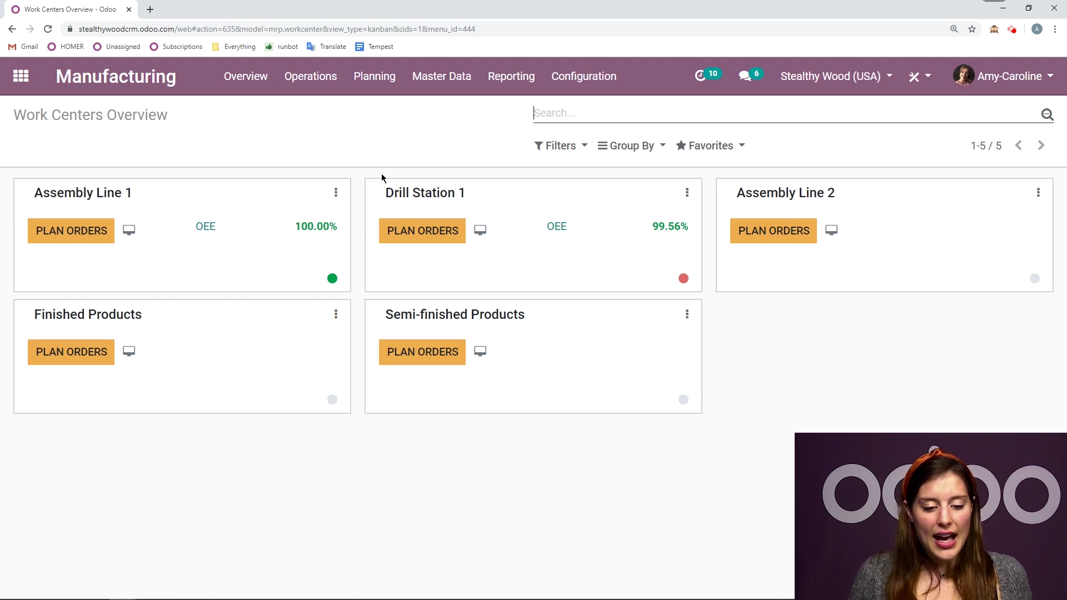
click(336, 191)
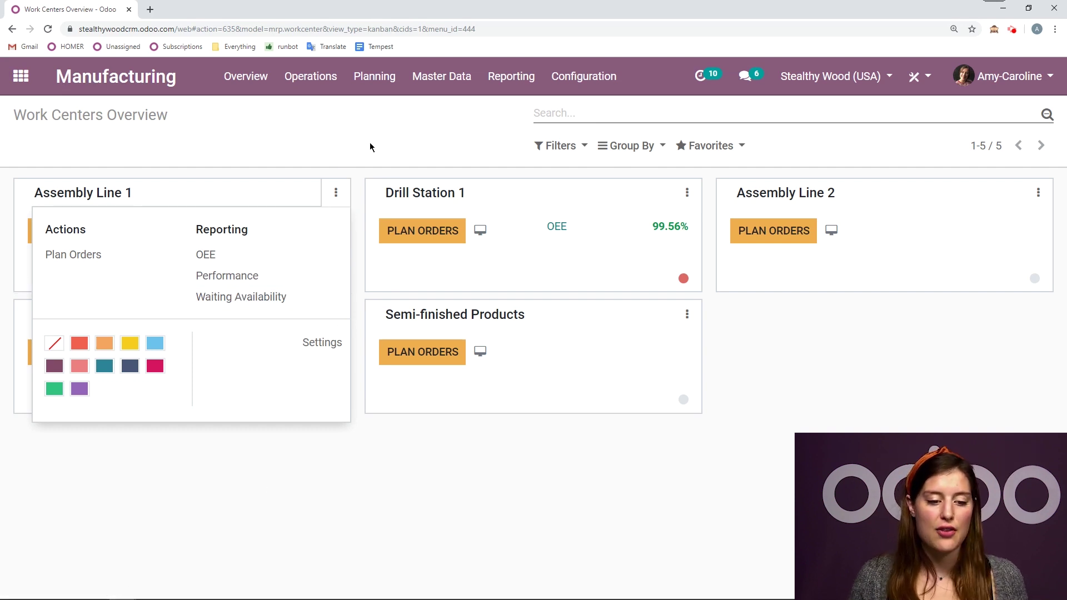
click(343, 199)
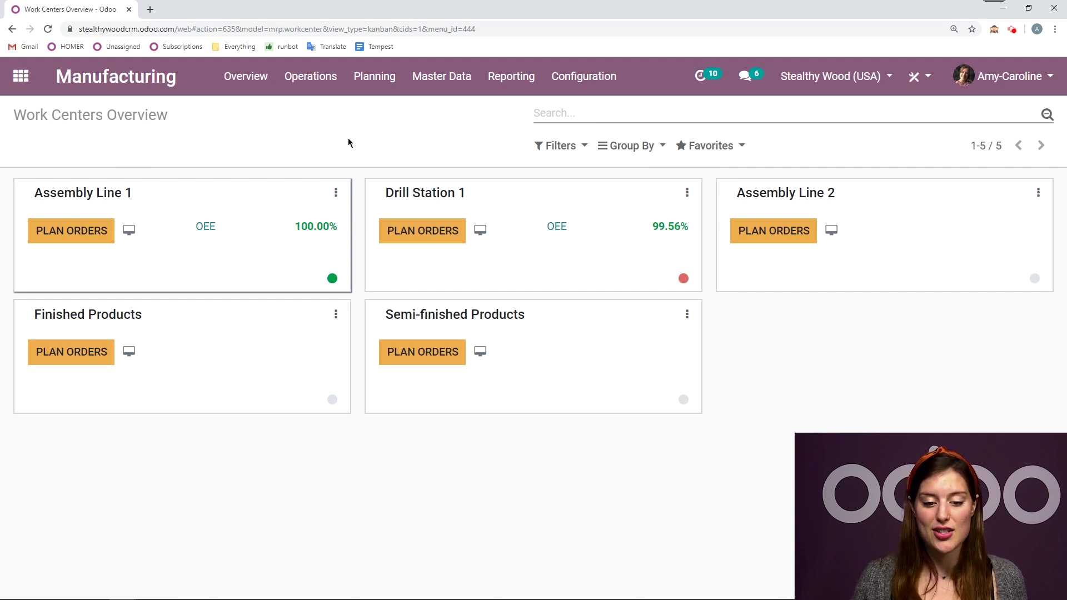
click(442, 78)
click(475, 198)
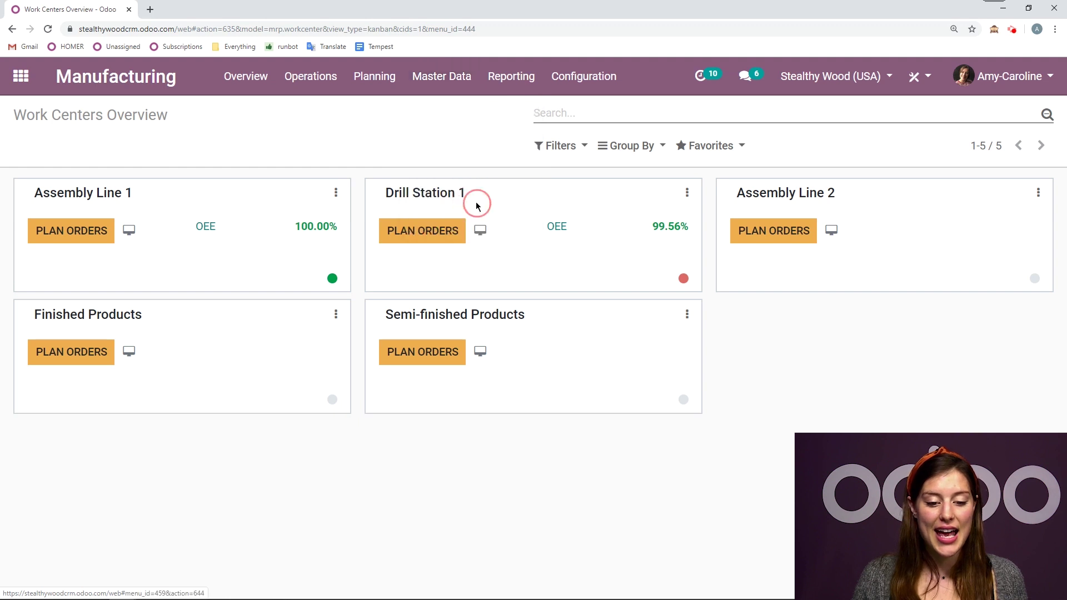
Step: Start a new routing named 'Table'
click(34, 158)
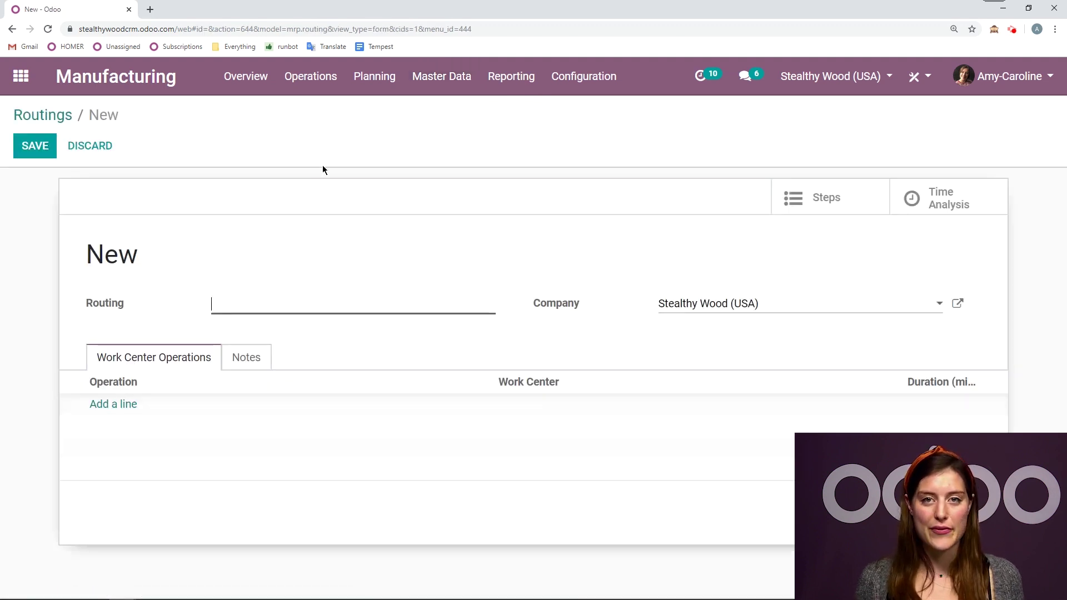
text(Table)
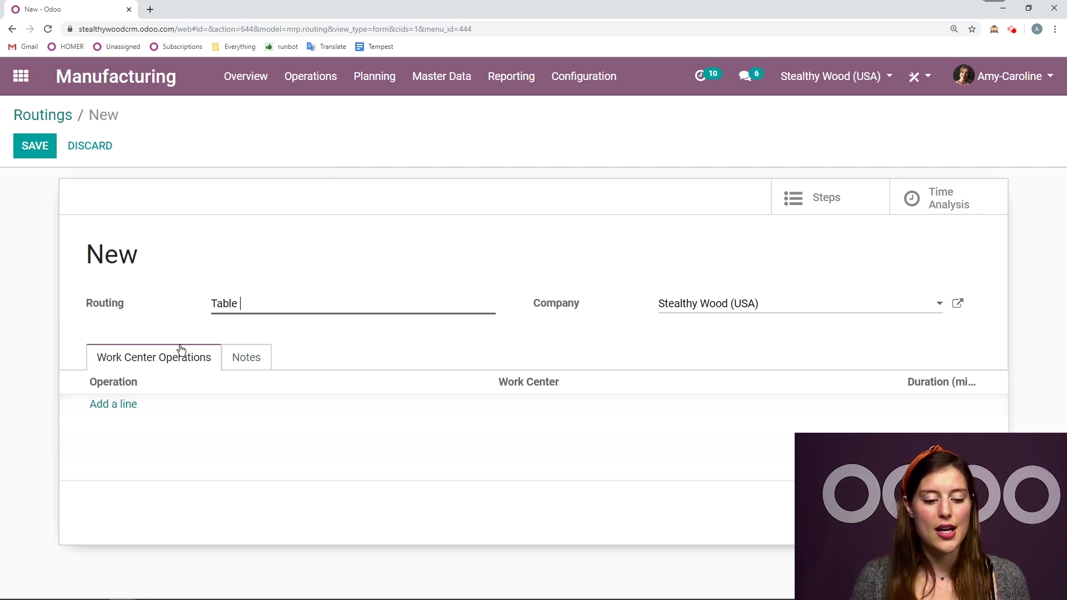
Step: Add a Mount Table operation at Semi-finished Products with duration computed from real tracked time
click(130, 412)
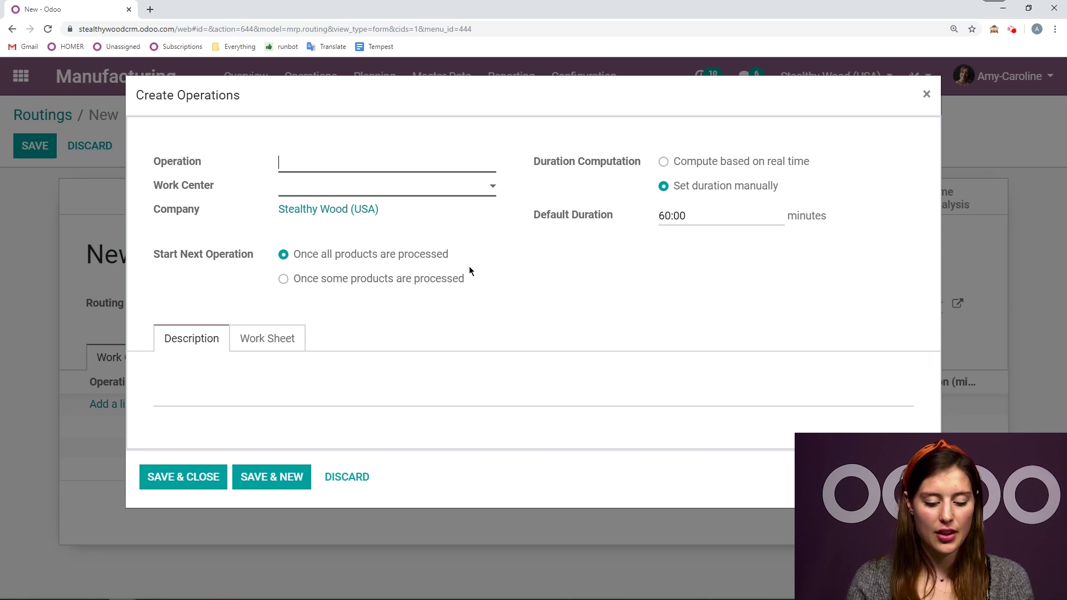
text(Mount Table)
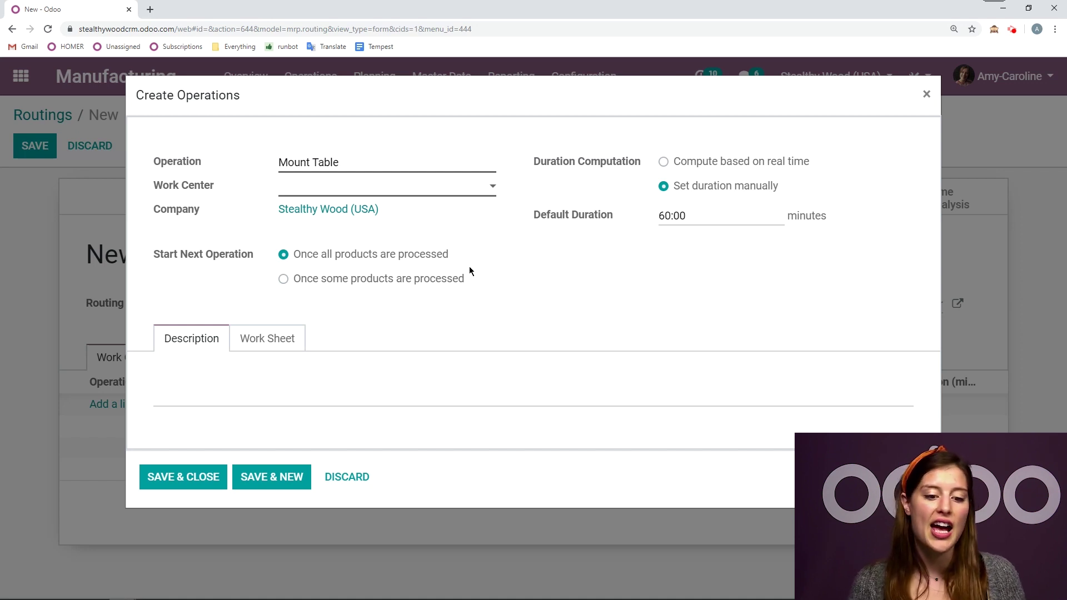
click(345, 193)
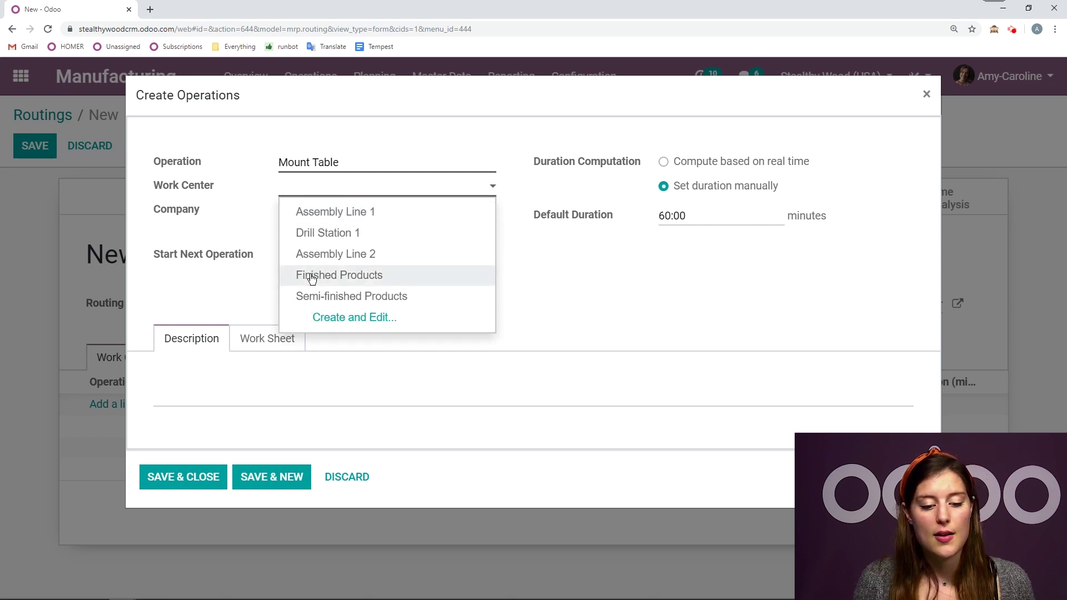
click(421, 297)
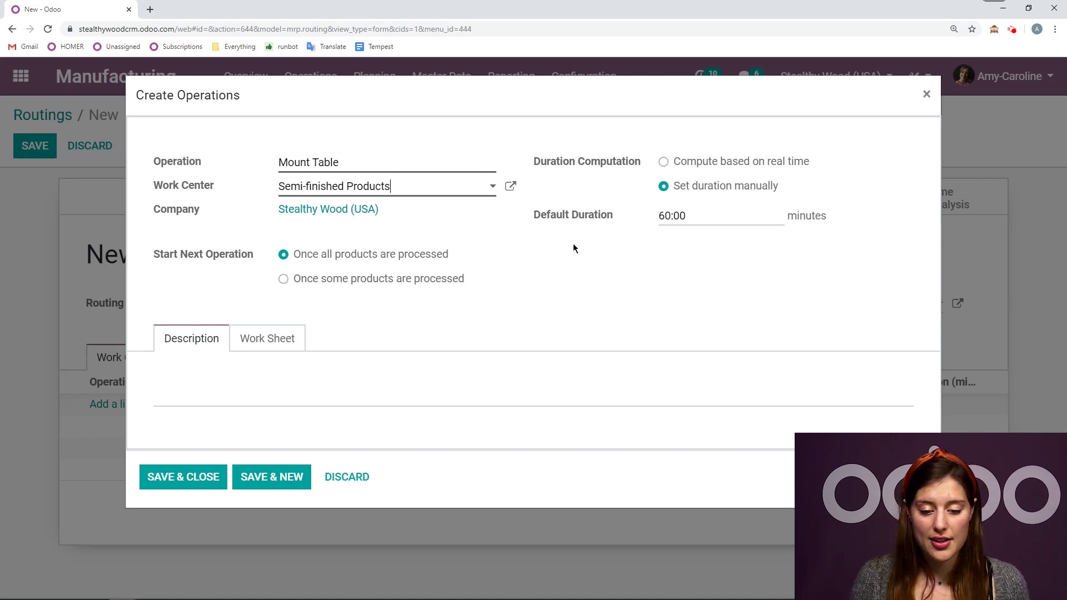
click(667, 217)
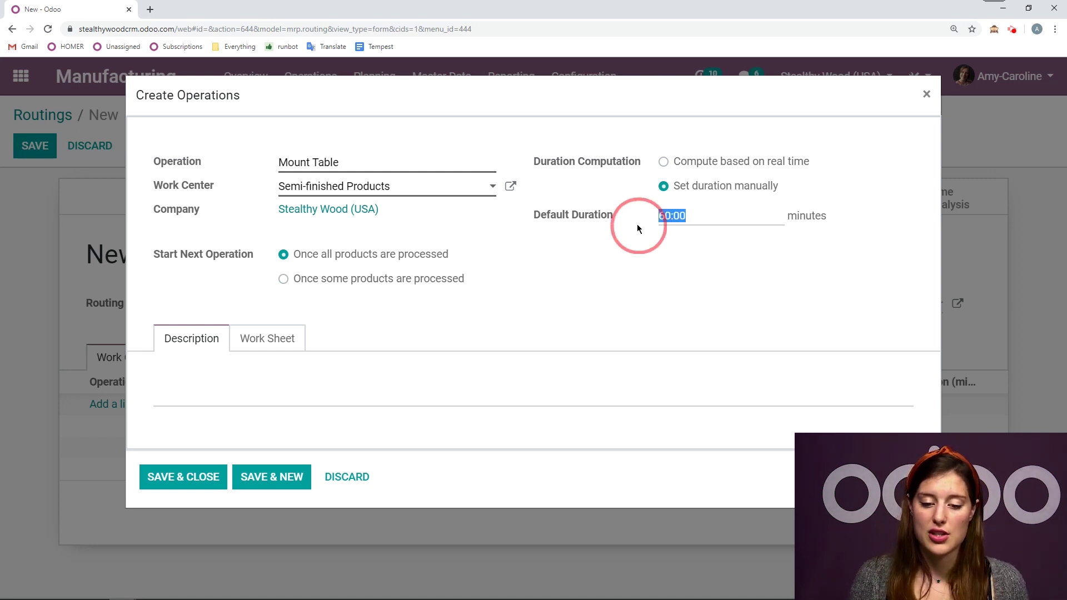
click(635, 292)
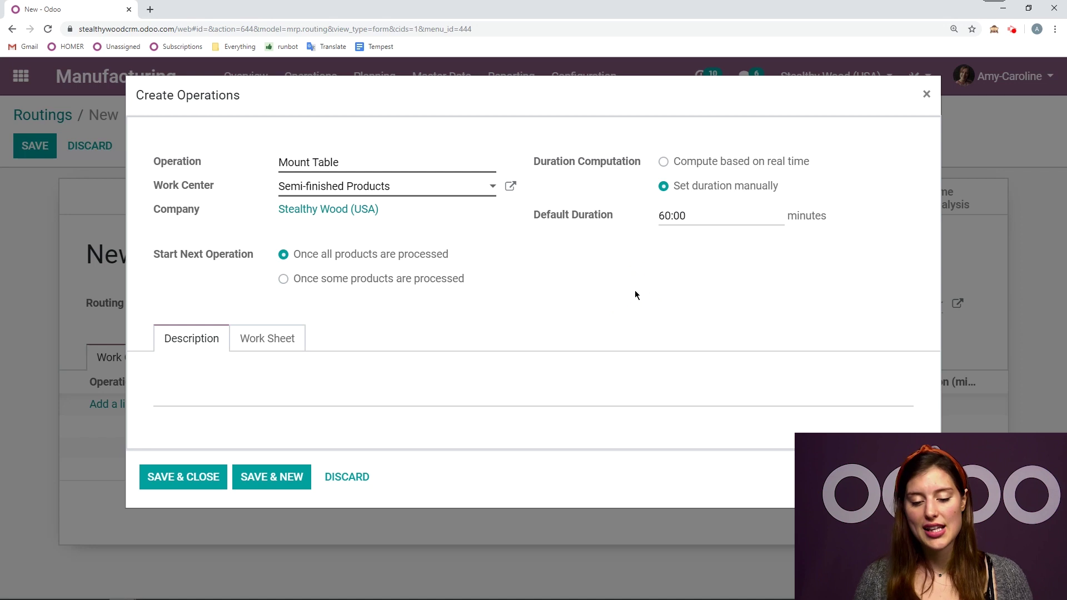
click(665, 161)
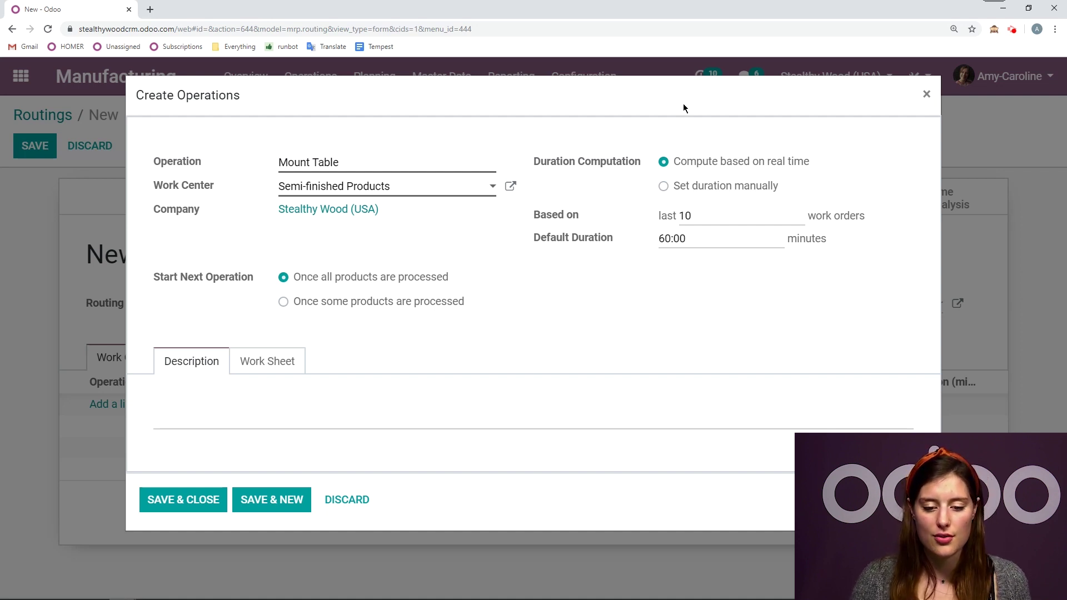
Step: Base Mount Table's duration on the last 5 work orders; start next operation once all products are processed
click(704, 217)
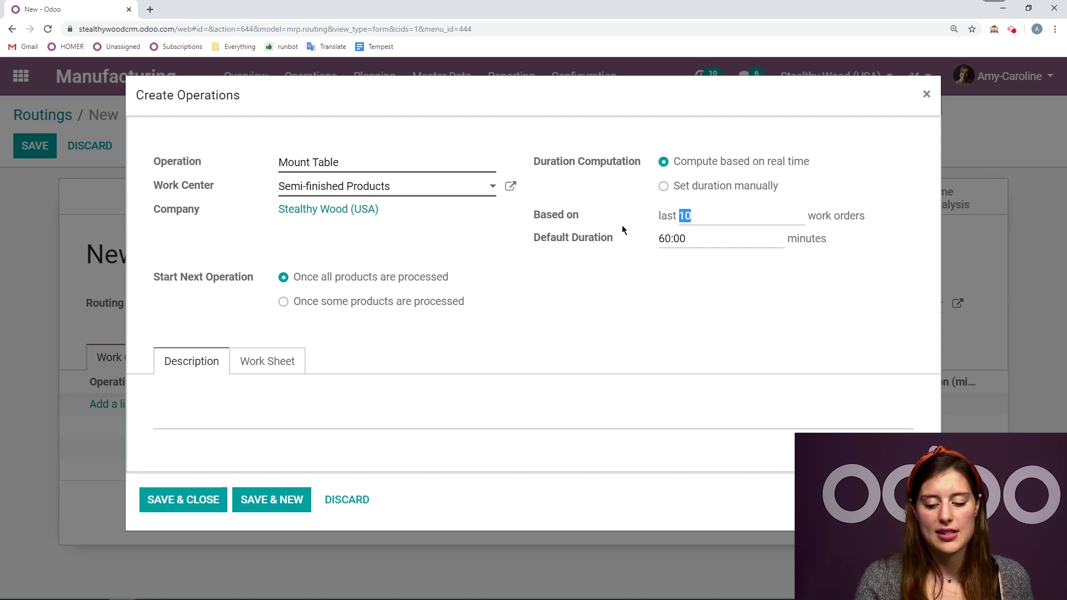
key(BackSpace)
text(5)
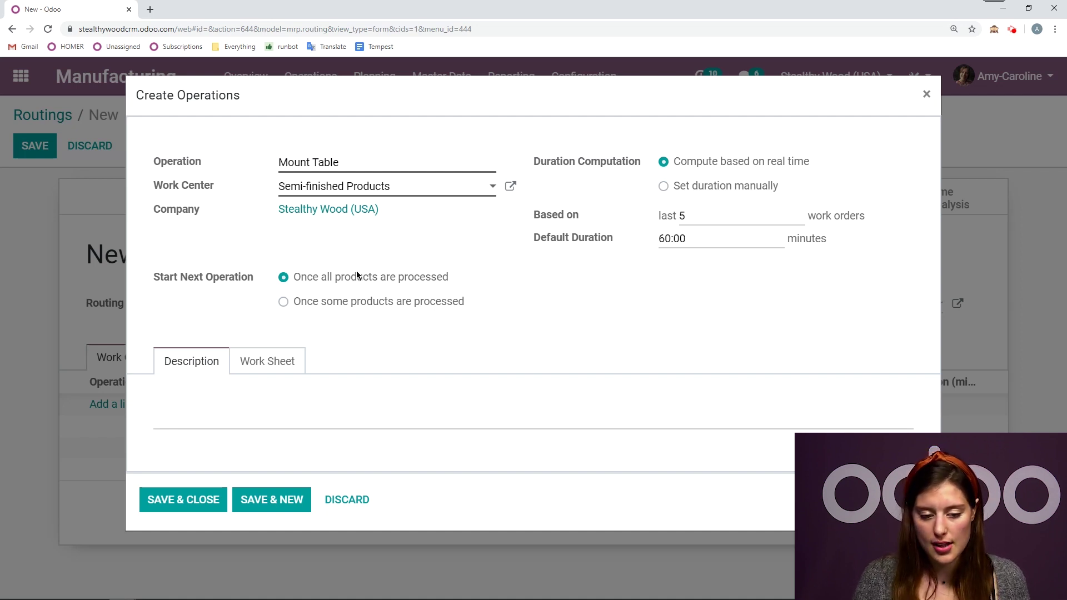
click(284, 301)
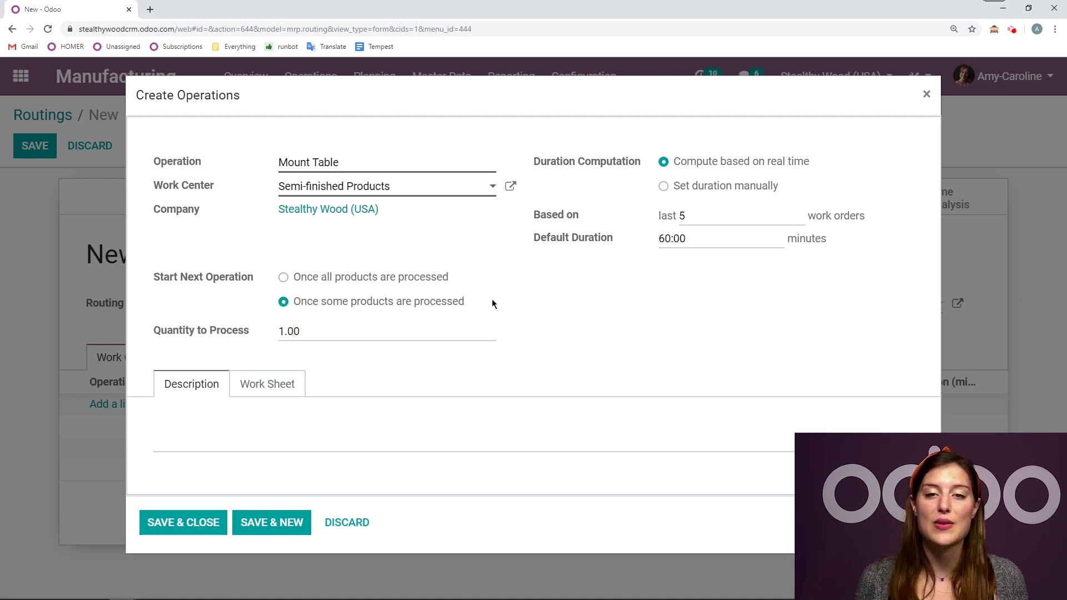
click(284, 280)
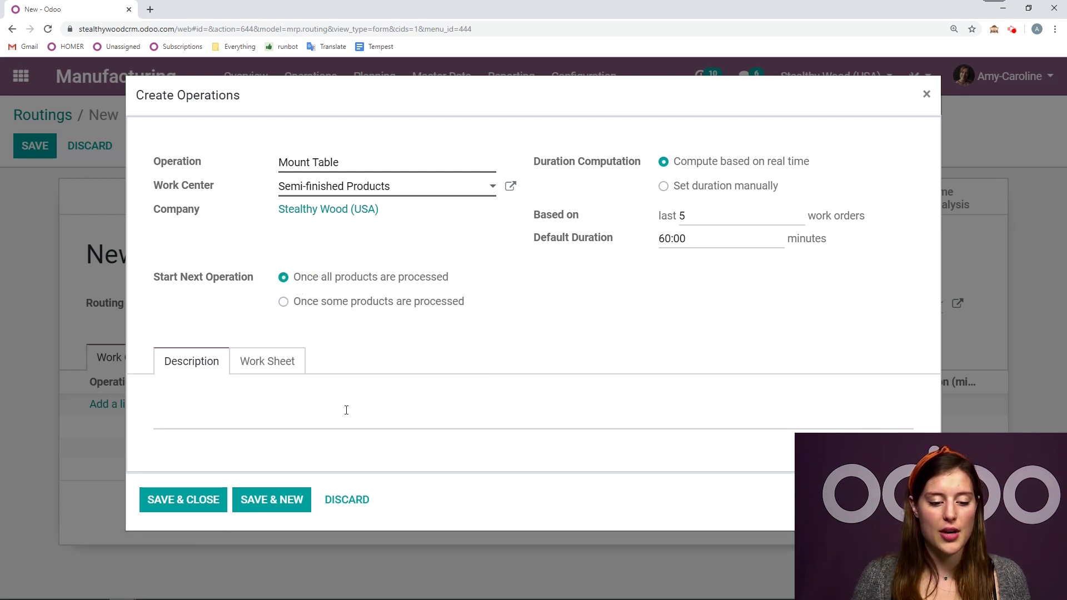
Step: Check Mount Table's Work Sheet settings: PDF type, no file uploaded
click(290, 362)
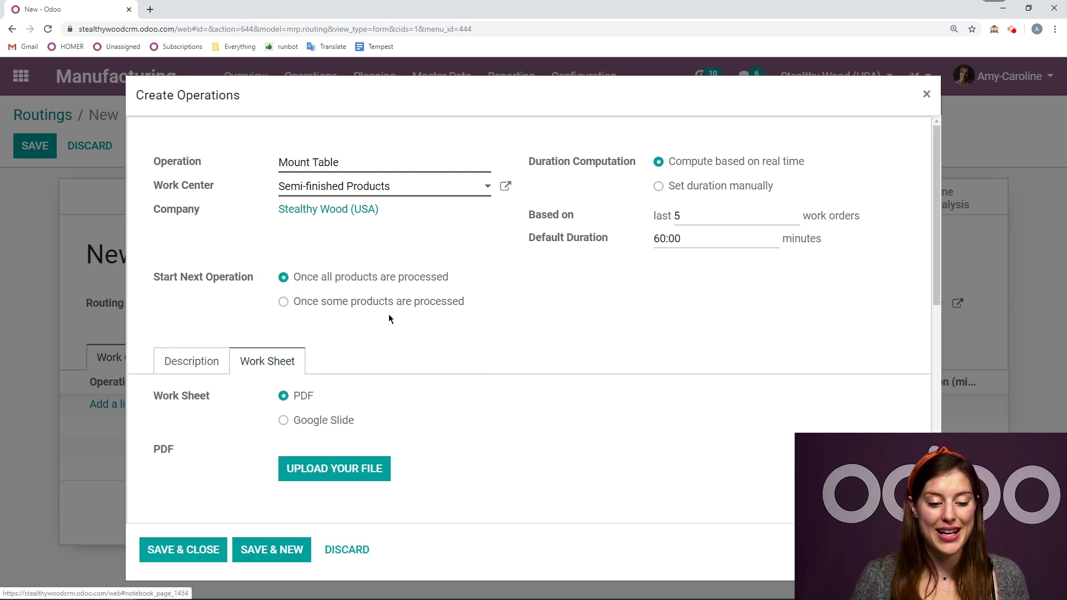
scroll(546, 287, down, 1)
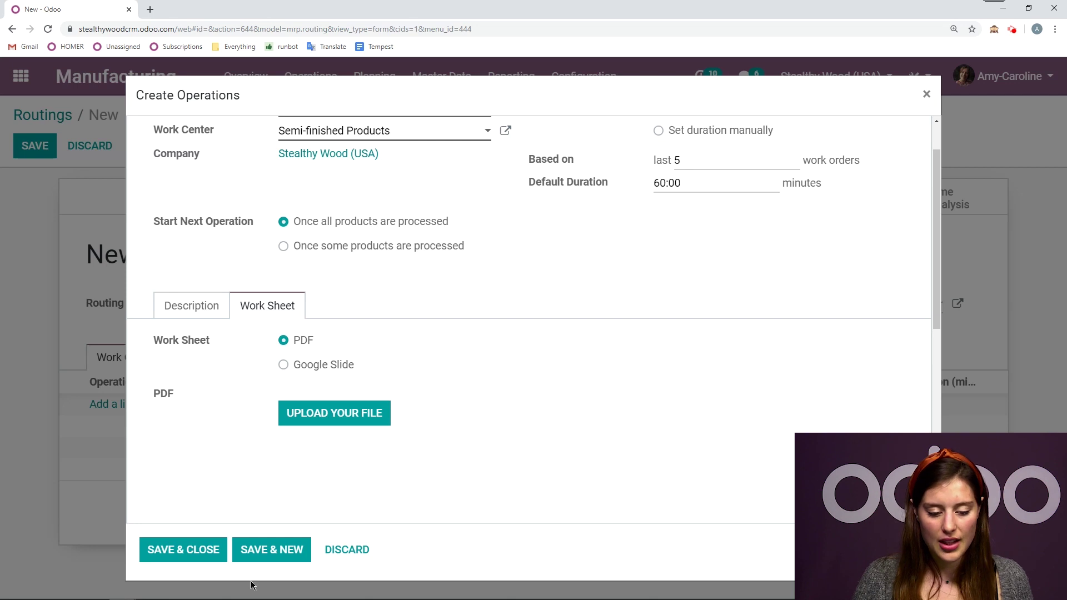
Step: Add a Mount Table Top operation at Finished Products, duration based on the last 5 work orders
click(273, 551)
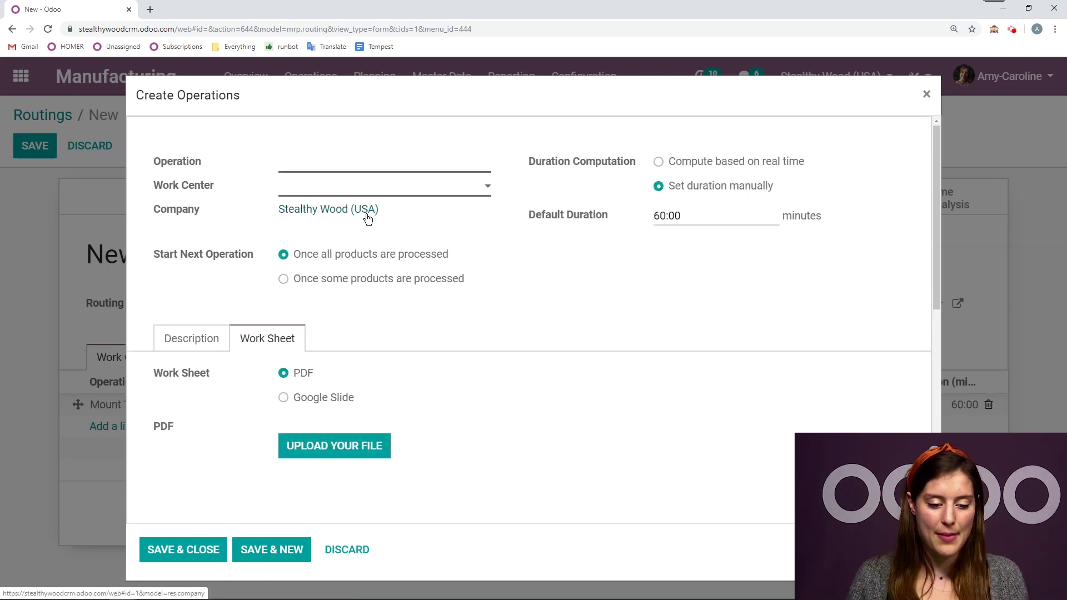
text(Mount T)
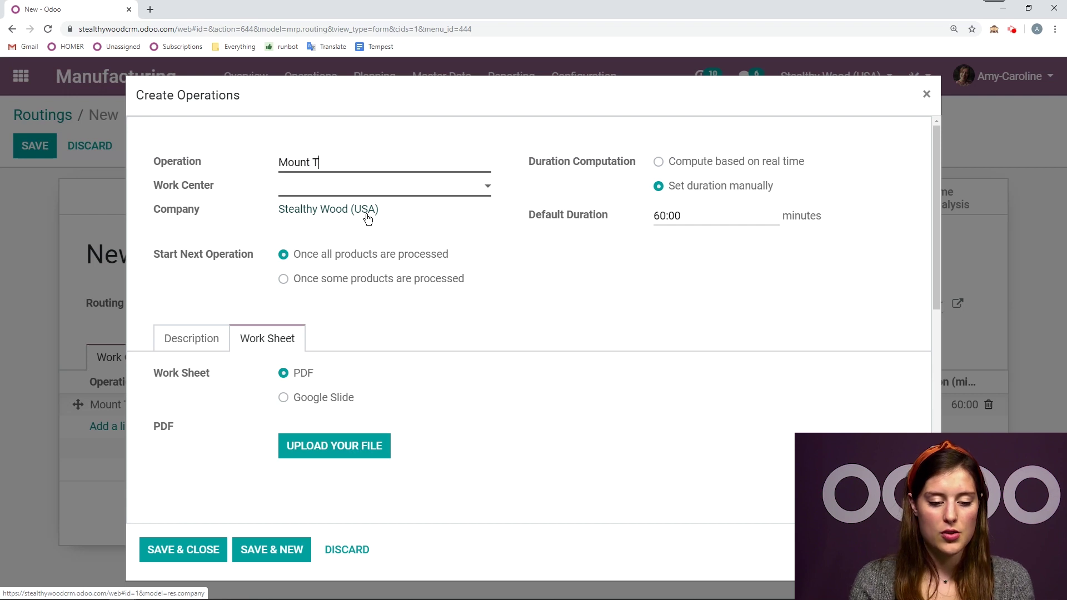
text(able Top)
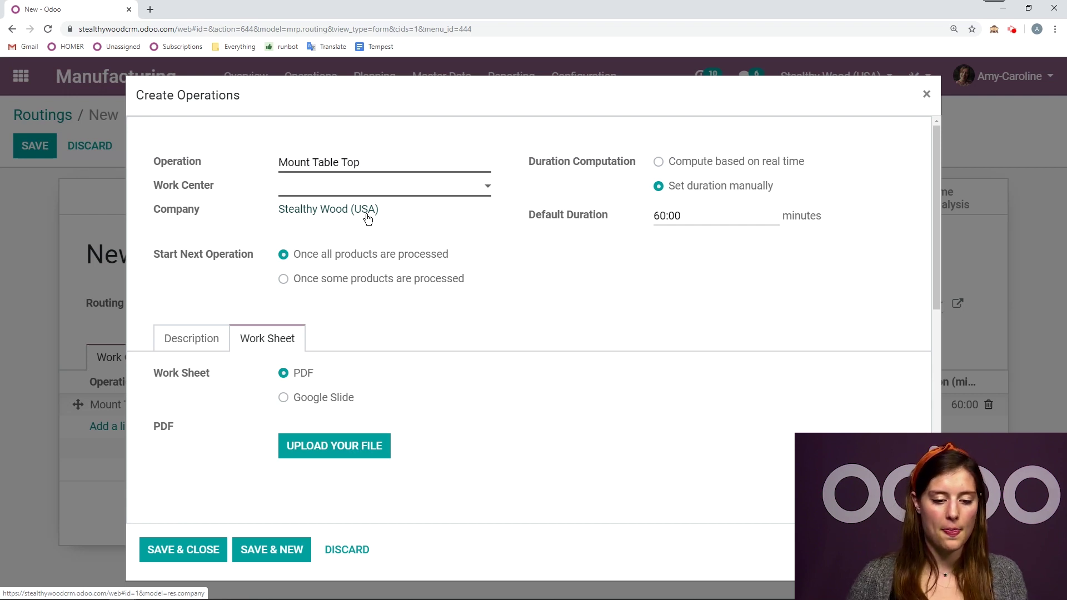
click(435, 191)
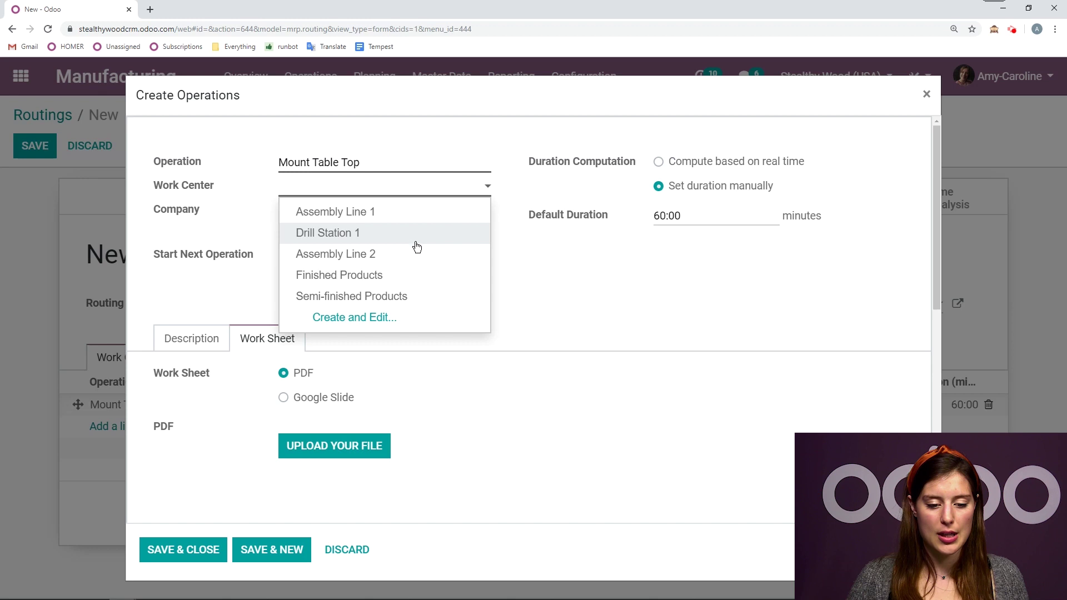
click(414, 274)
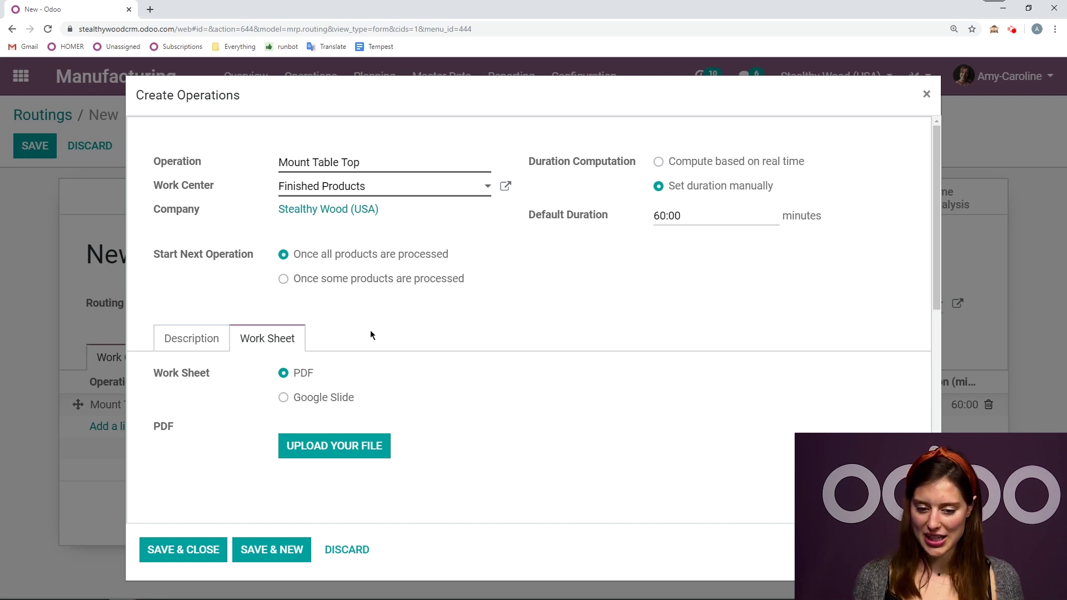
click(660, 161)
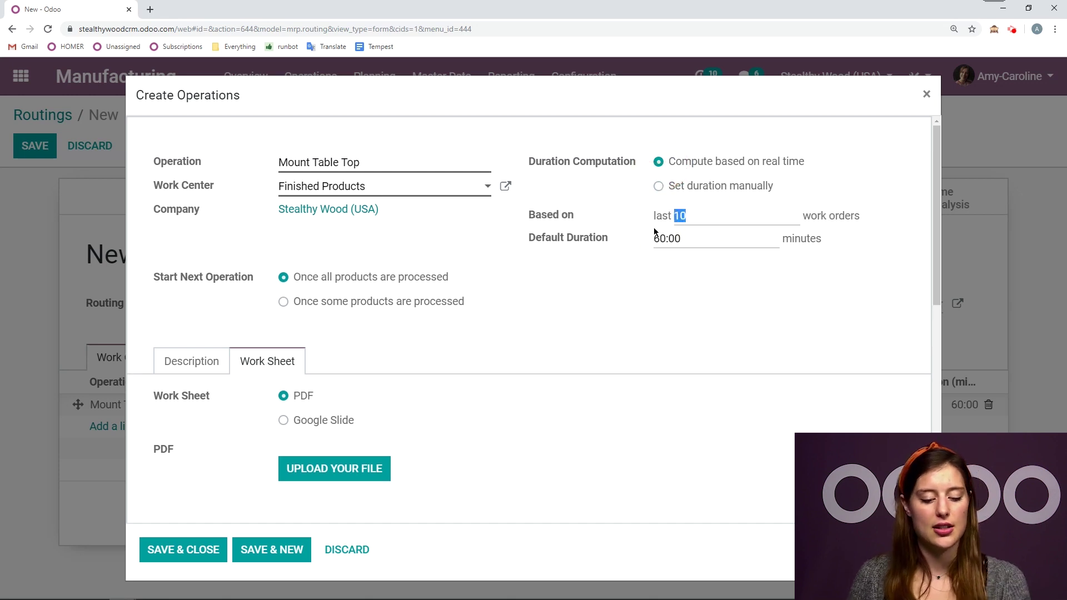
text(5)
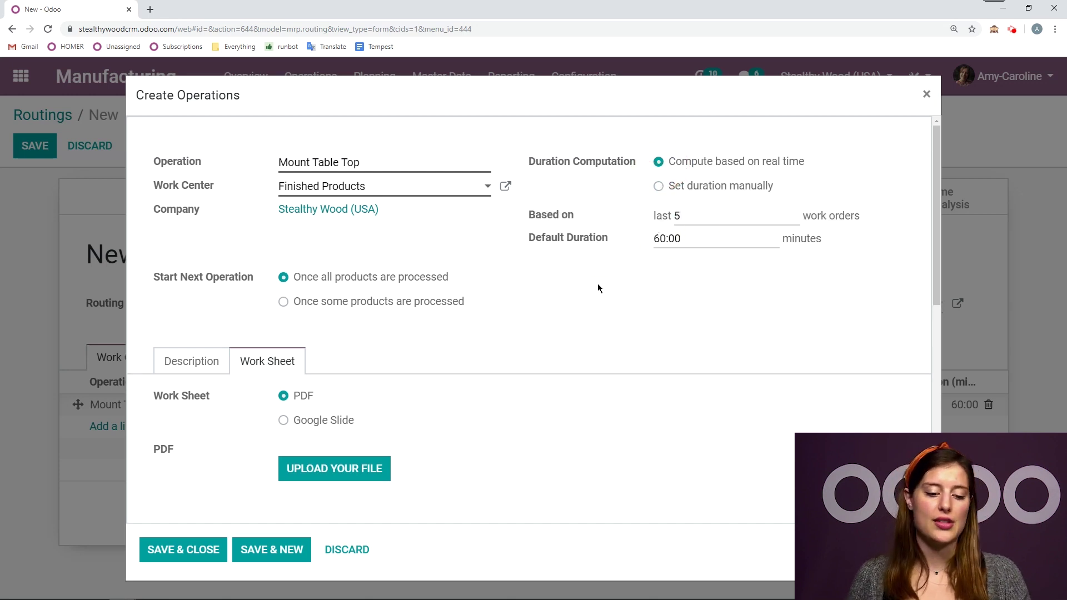
click(183, 549)
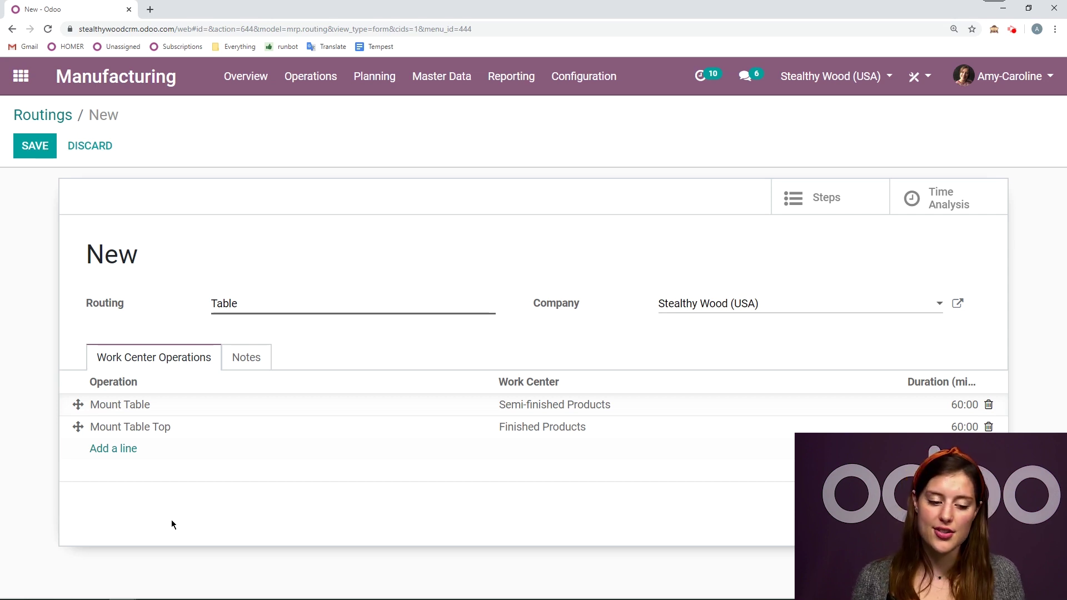
Step: Review the Mount Table operation without changes and save the Table routing as RO/00007
click(78, 404)
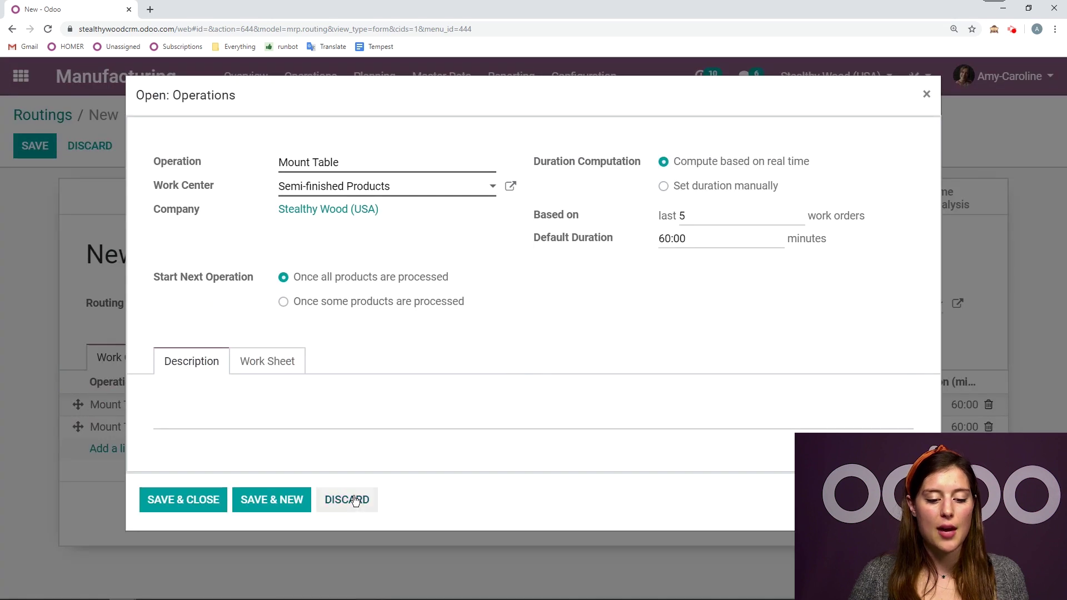
click(349, 500)
mouse_move(77, 404)
mouse_down()
mouse_move(77, 440)
mouse_move(76, 405)
mouse_up()
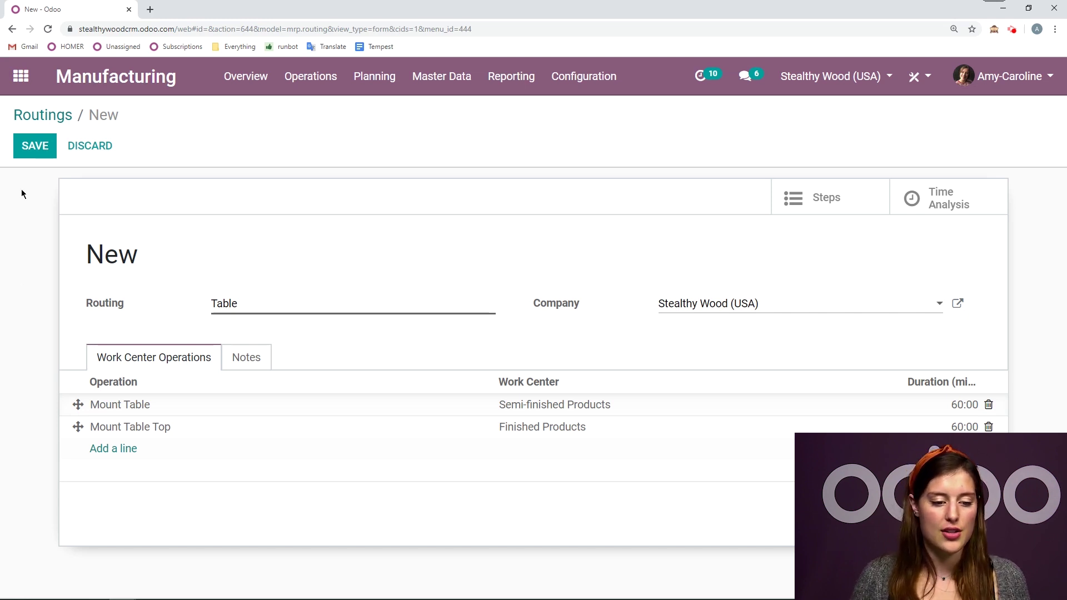
click(47, 154)
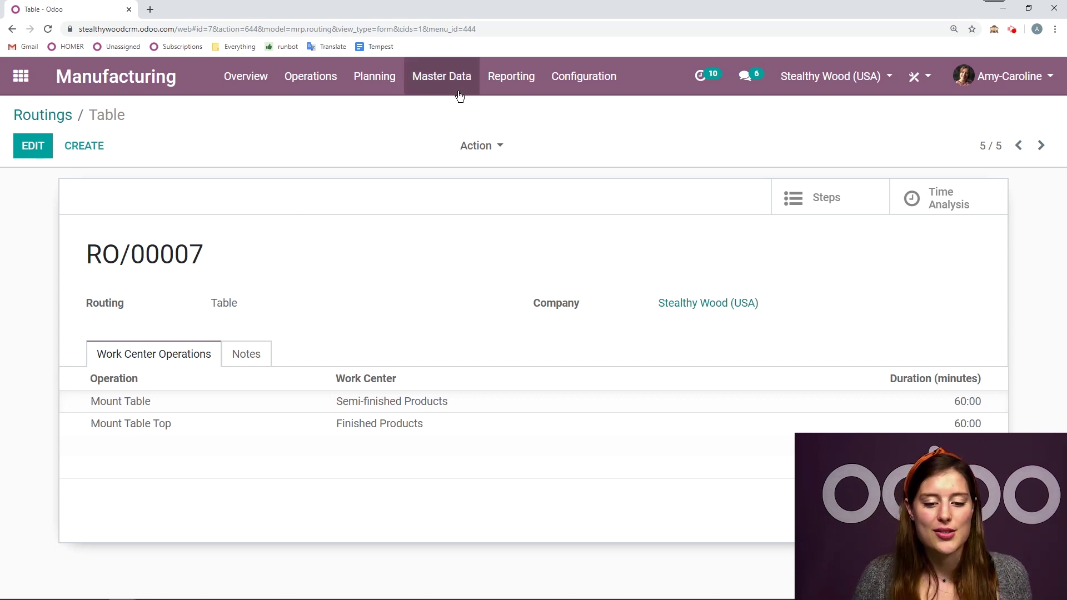
Step: Replace Assemble Furniture with the Table routing on the [FURN_9666] Table (MTO) bill of materials
click(444, 81)
click(456, 160)
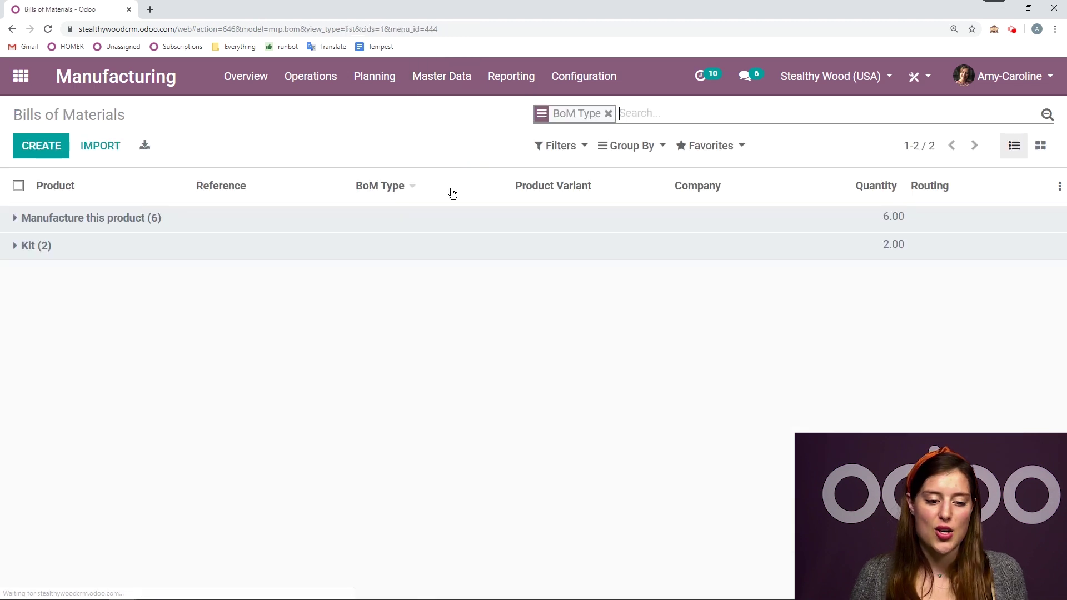
click(308, 226)
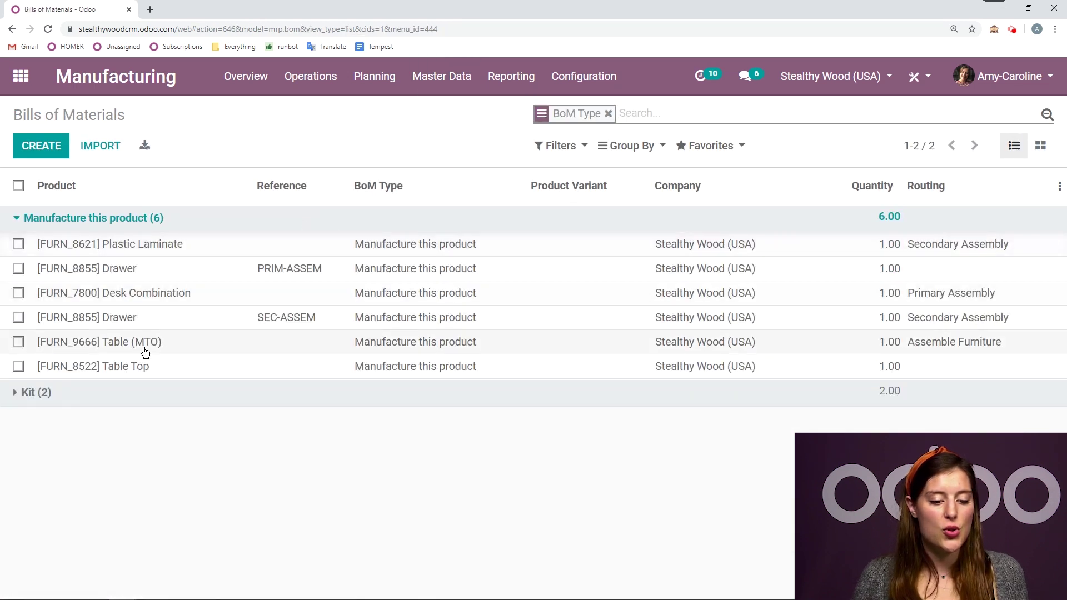
click(193, 341)
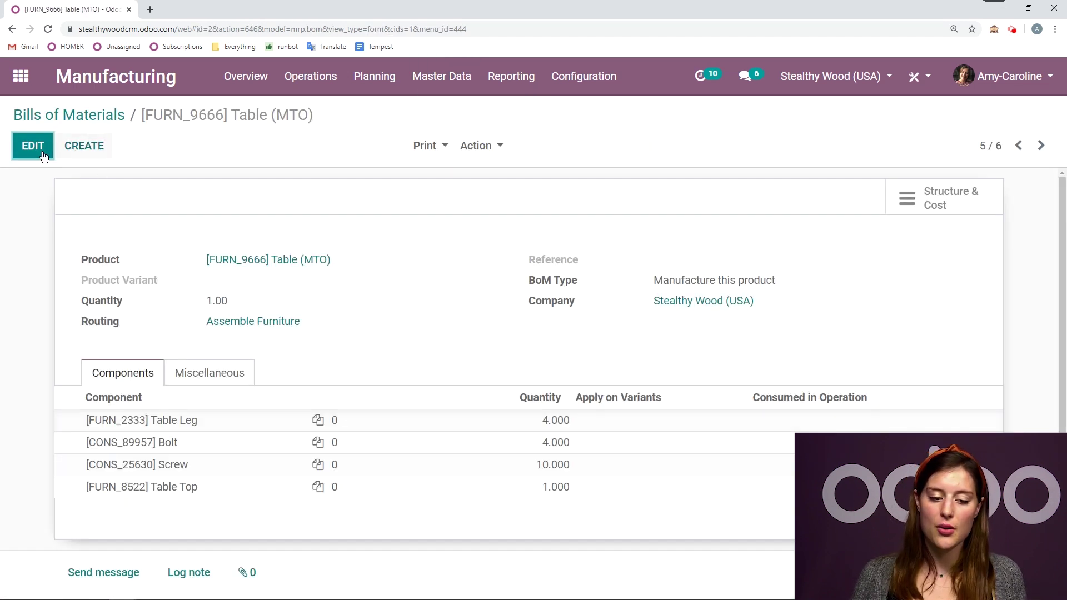
click(33, 145)
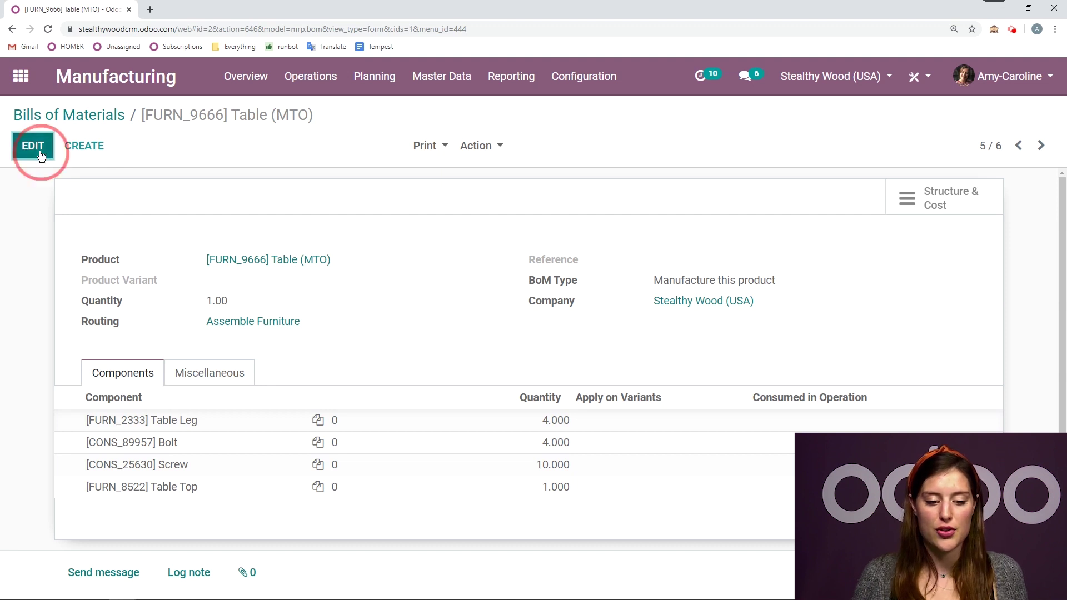
click(318, 330)
key(BackSpace)
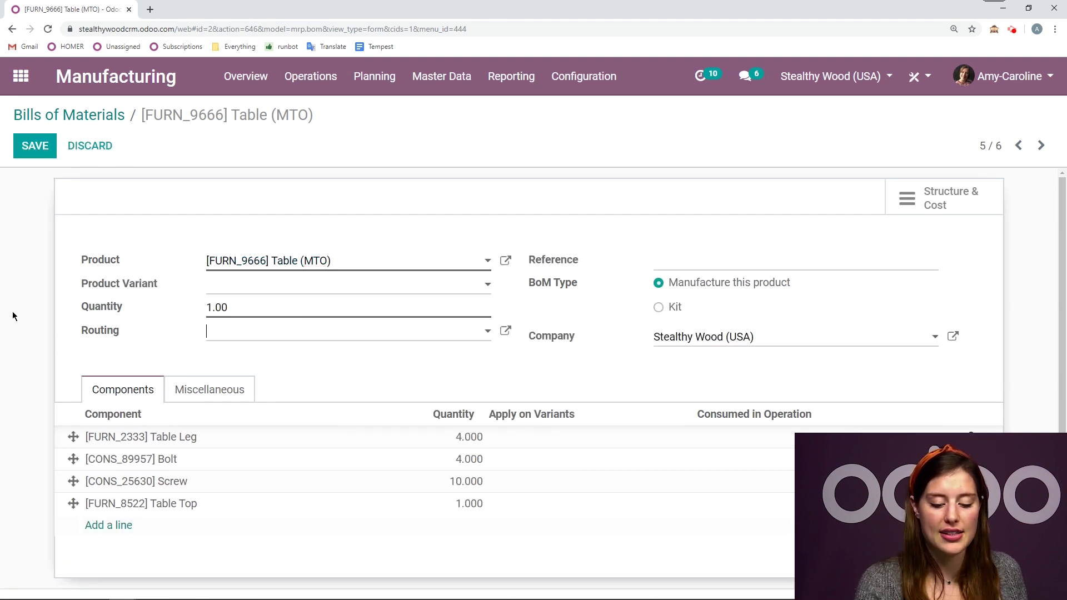
text(ta)
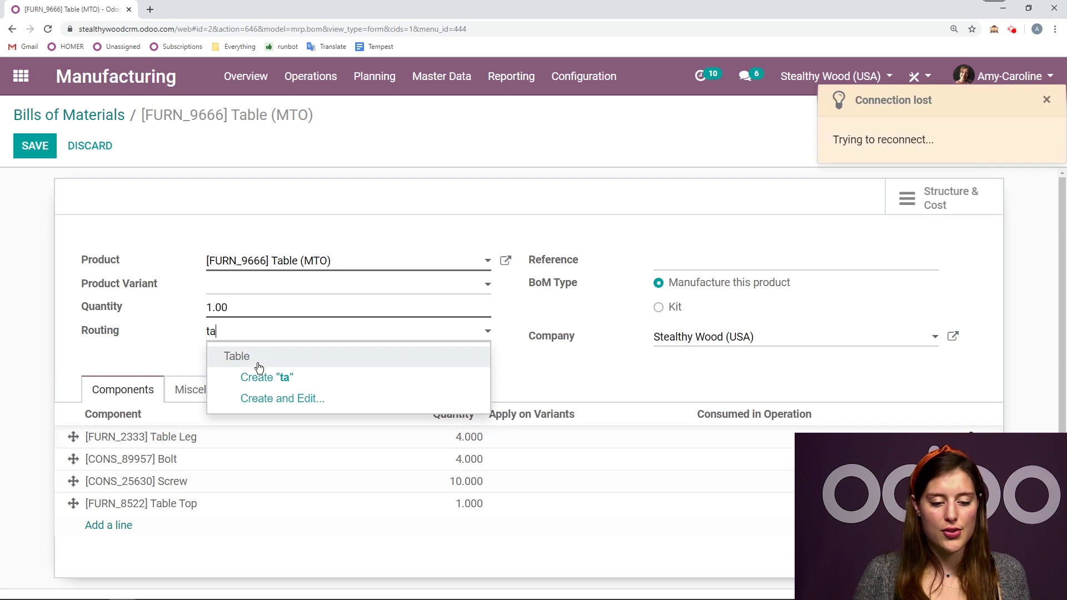
click(253, 358)
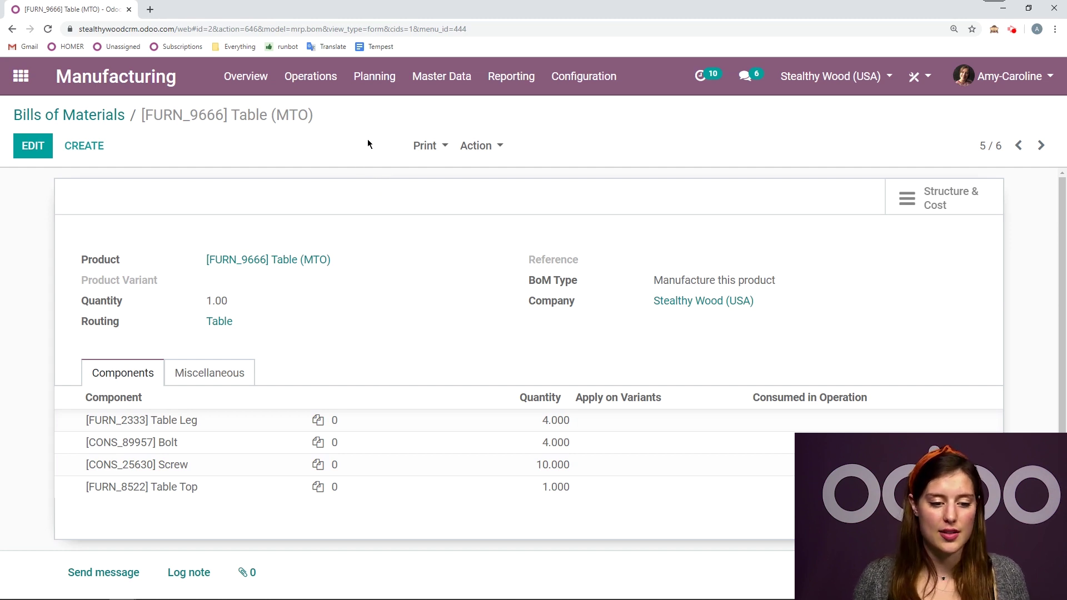
Step: Start a new manufacturing order for the product Table (MTO)
click(315, 82)
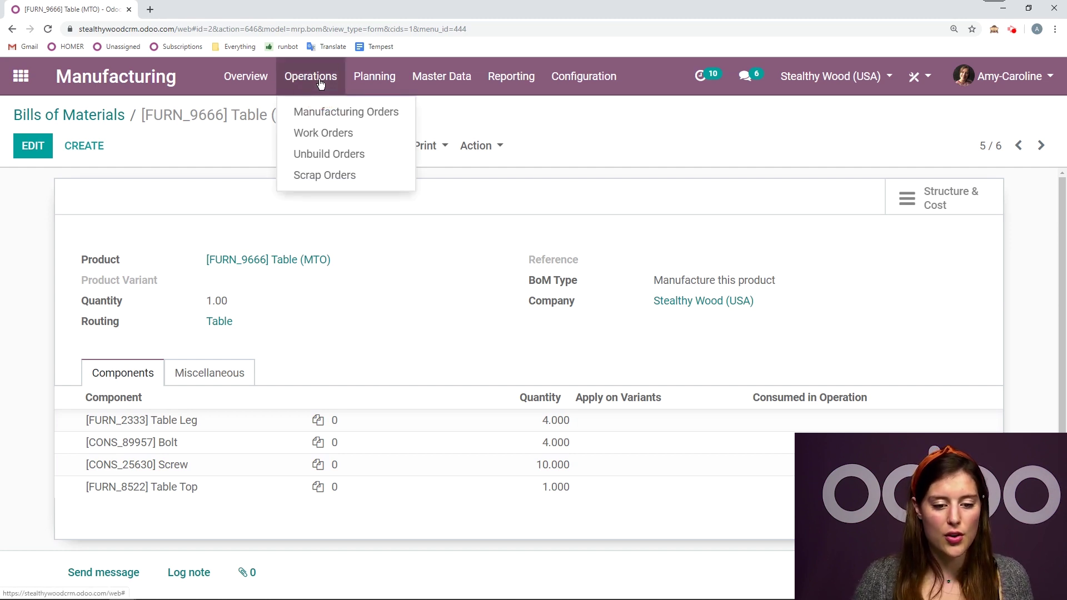
click(345, 114)
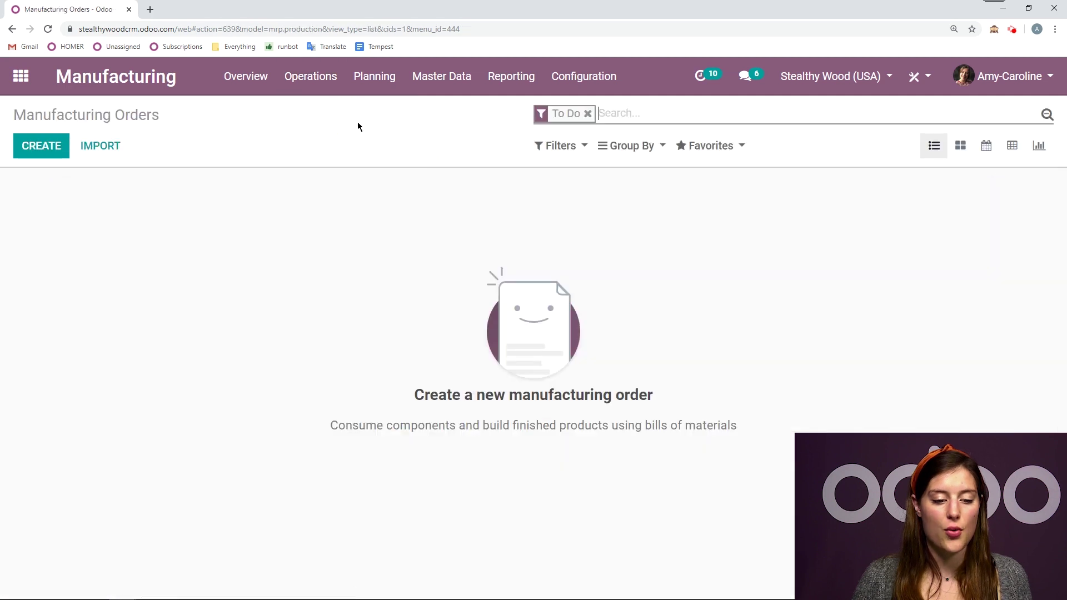
click(50, 146)
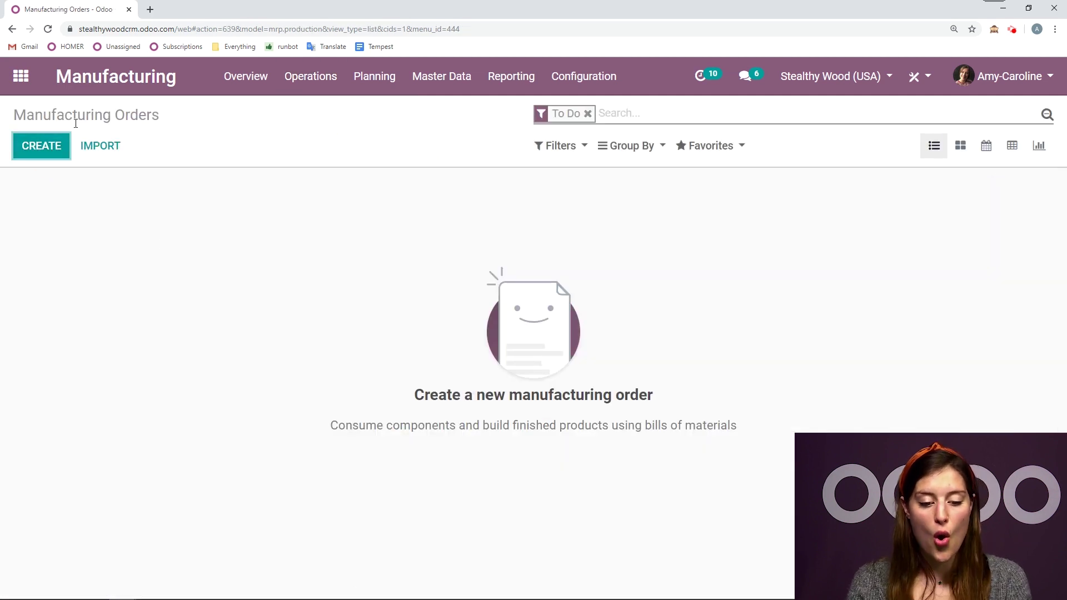
click(37, 148)
click(35, 150)
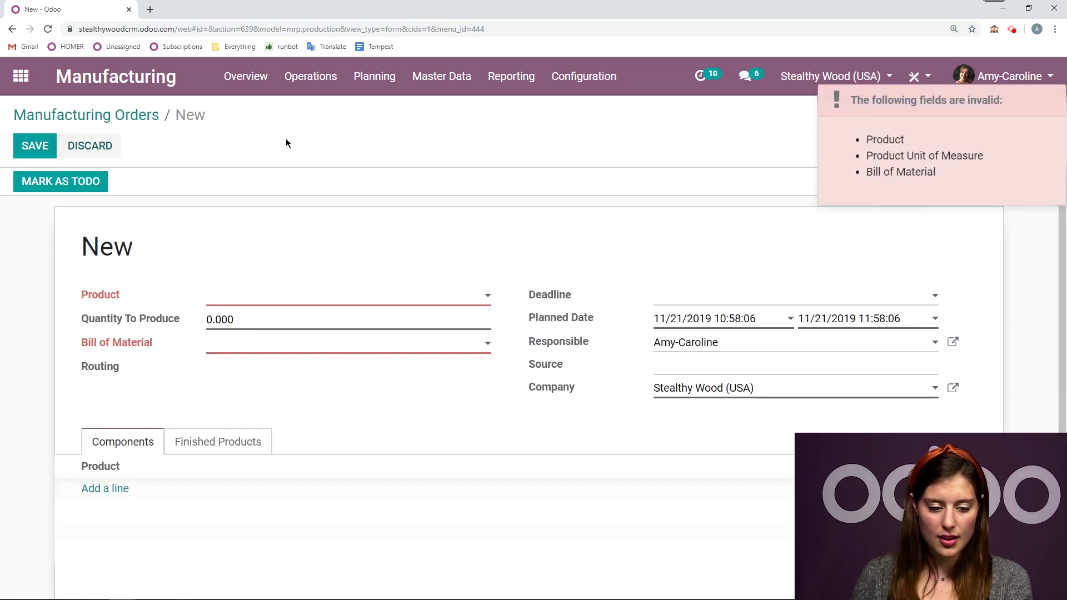
click(254, 286)
text(mt)
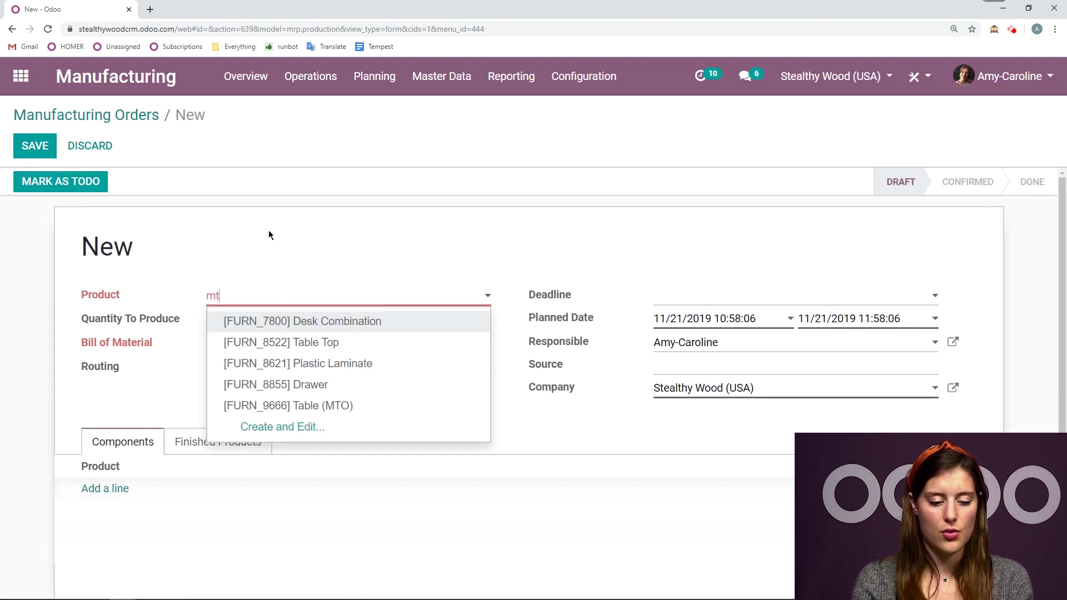
click(319, 320)
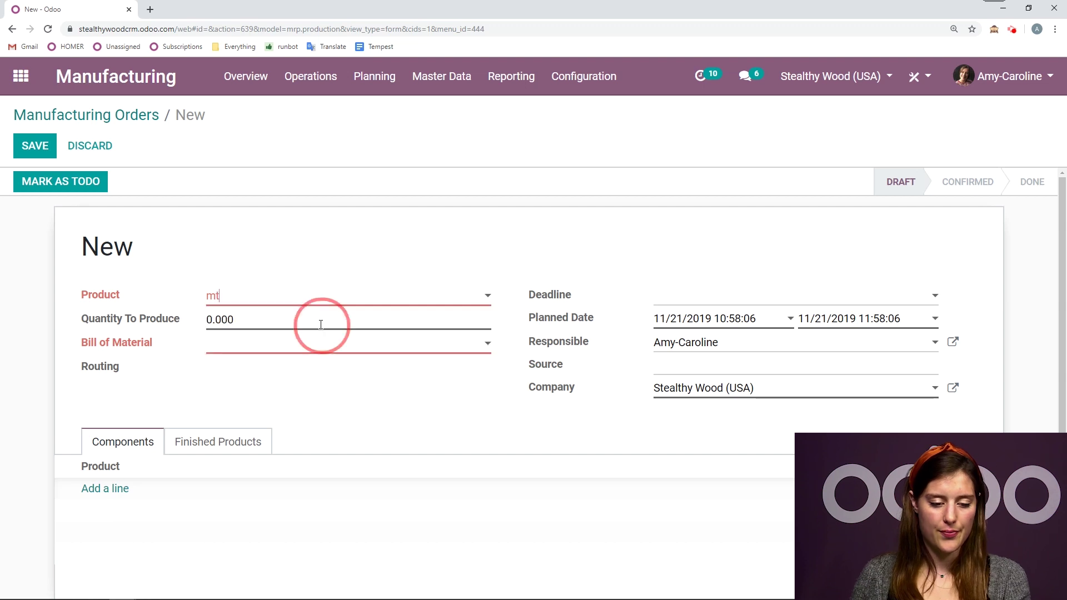
Step: Mark the new order WH/MO/00028 as To Do and return to the orders list
scroll(197, 375, down, 2)
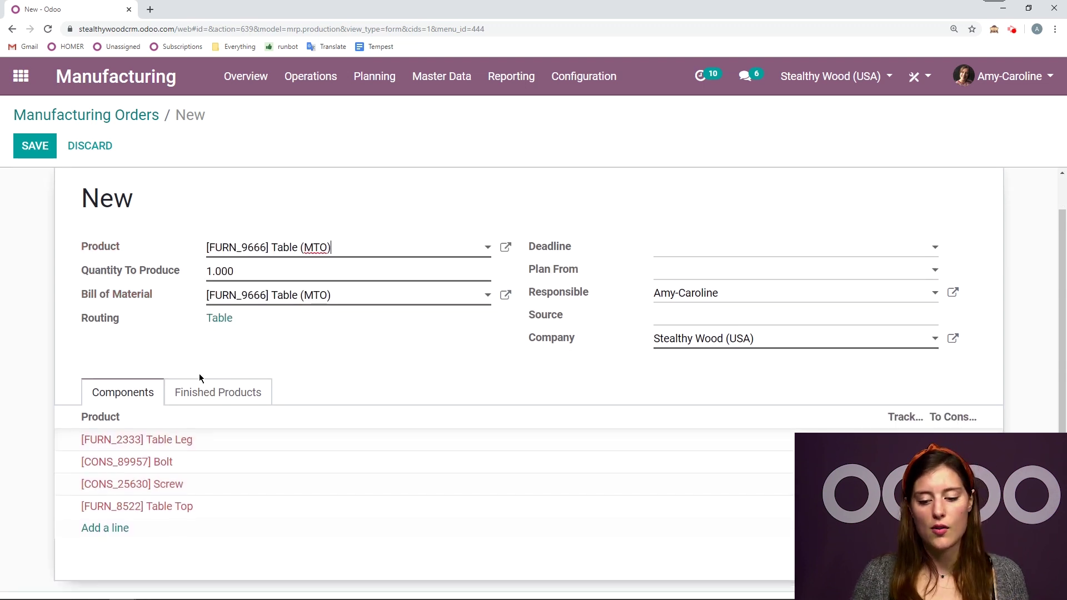
scroll(199, 379, up, 2)
click(66, 177)
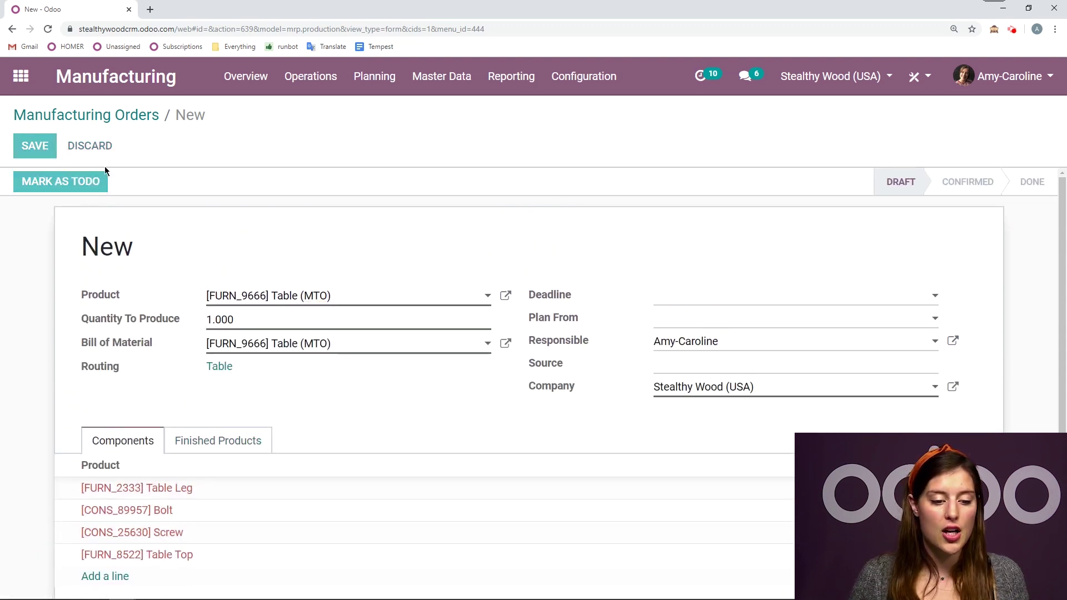
click(80, 181)
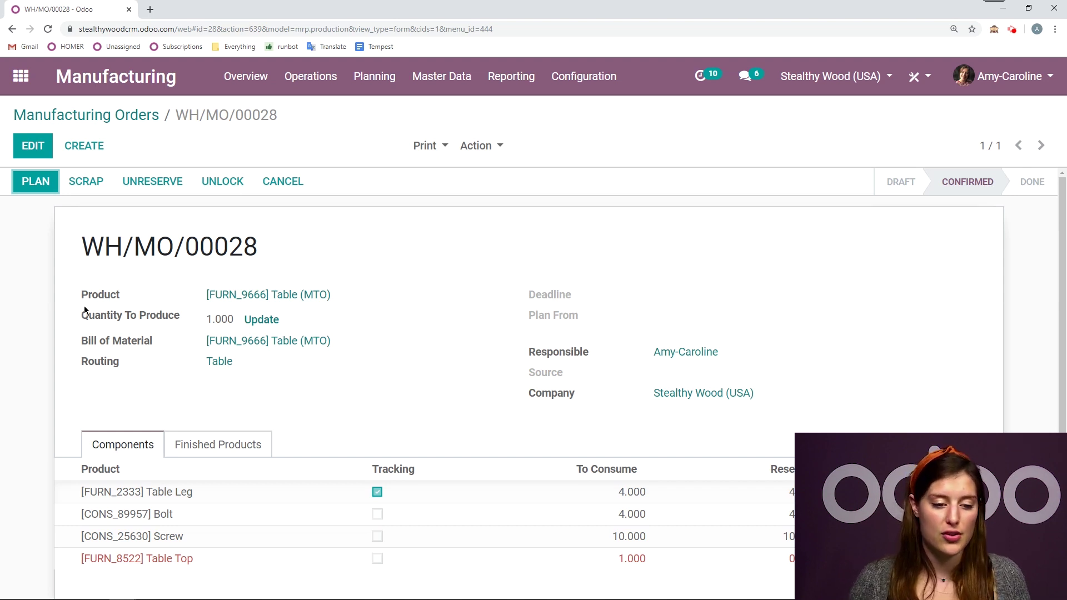
click(139, 114)
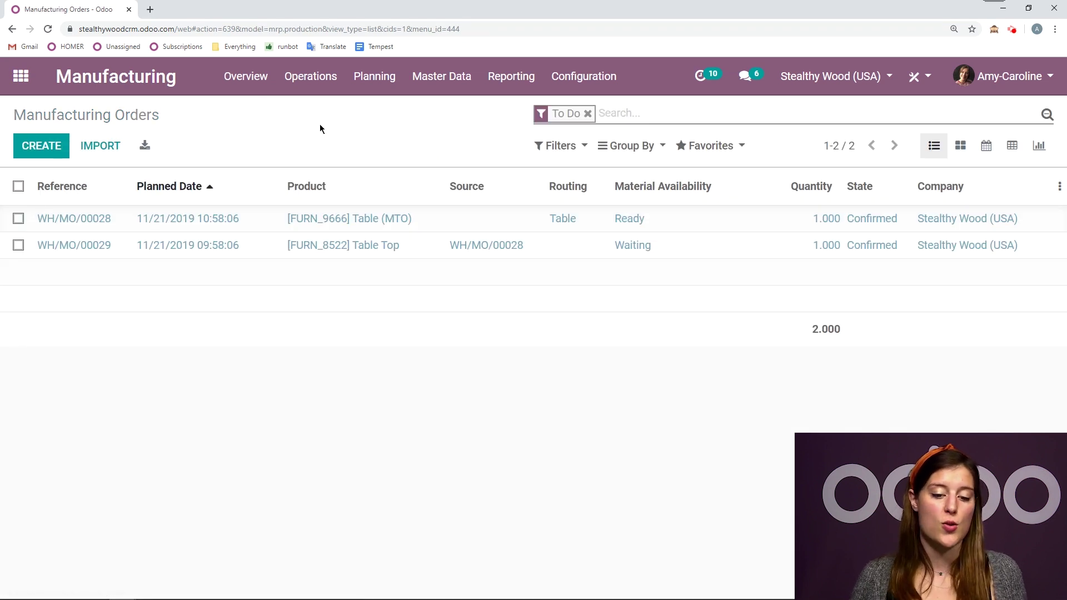
Step: Reserve components, produce 1.000 and mark Done the Table Top order WH/MO/00029
click(421, 253)
click(120, 175)
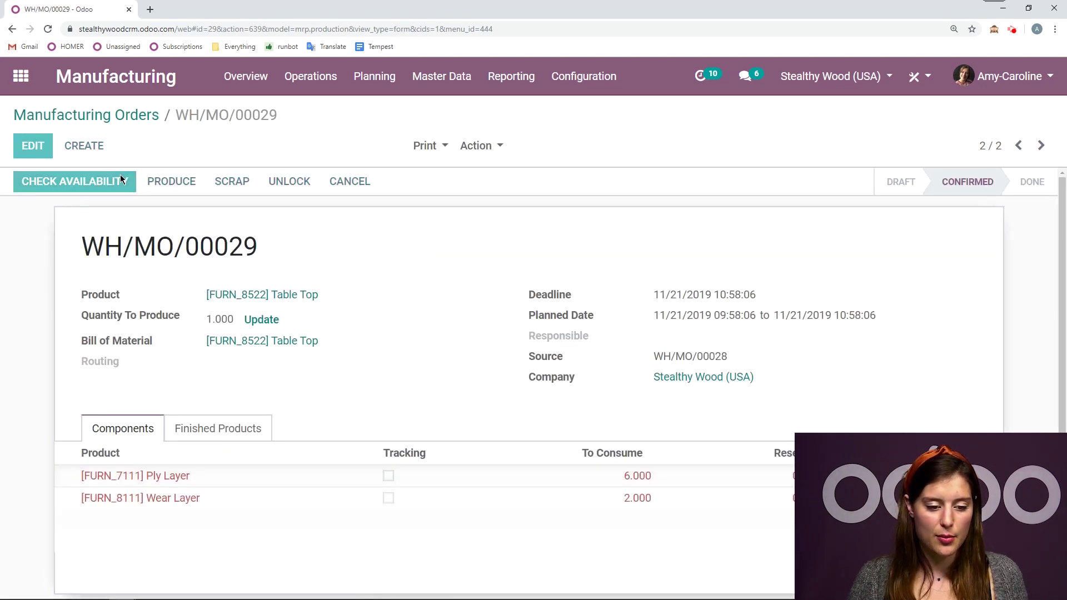
click(47, 185)
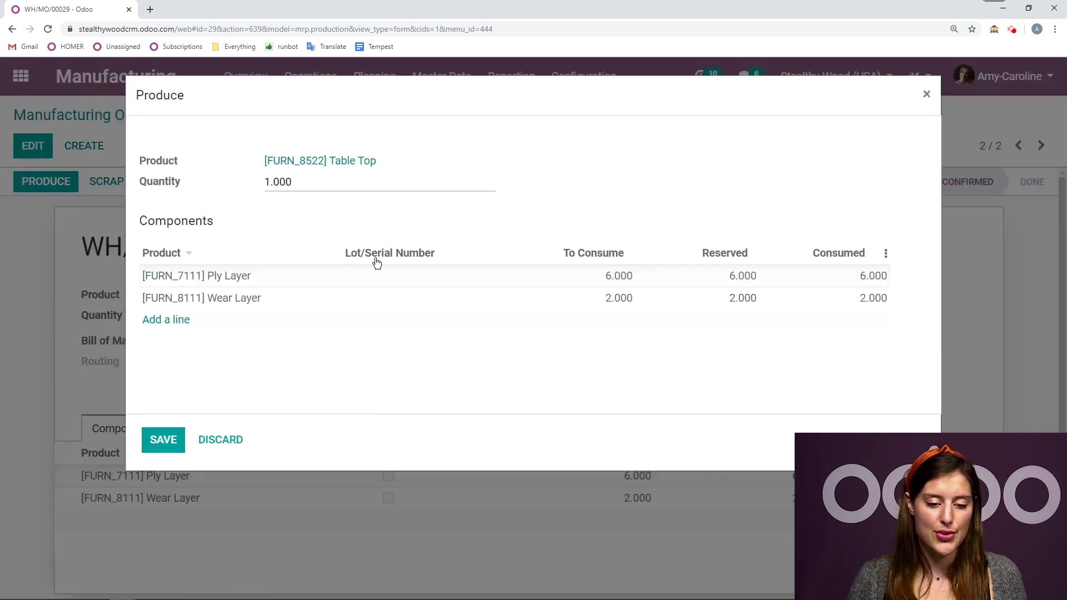
click(174, 451)
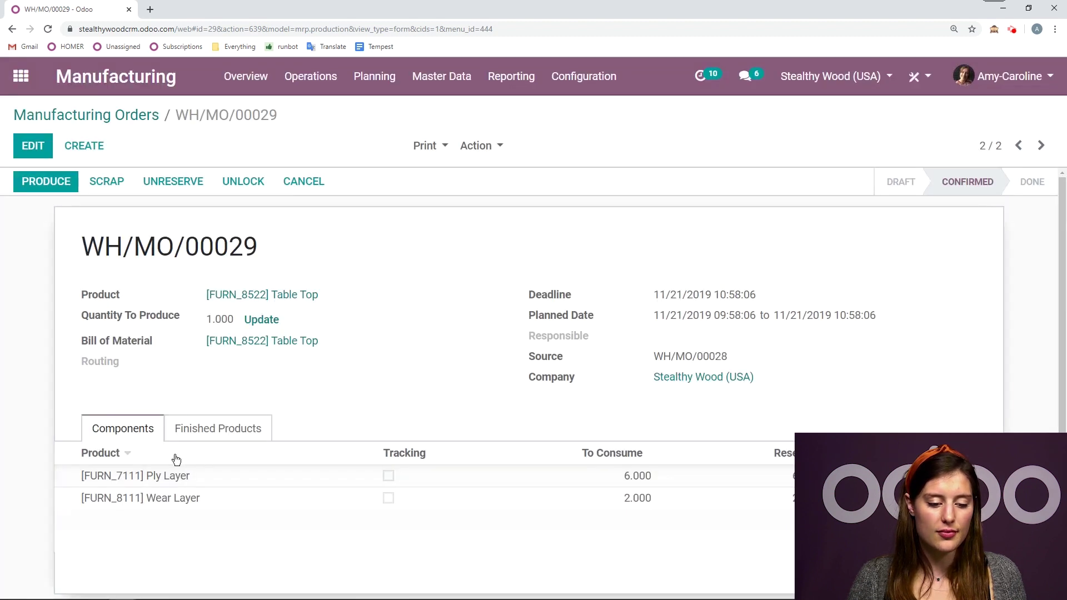
click(70, 188)
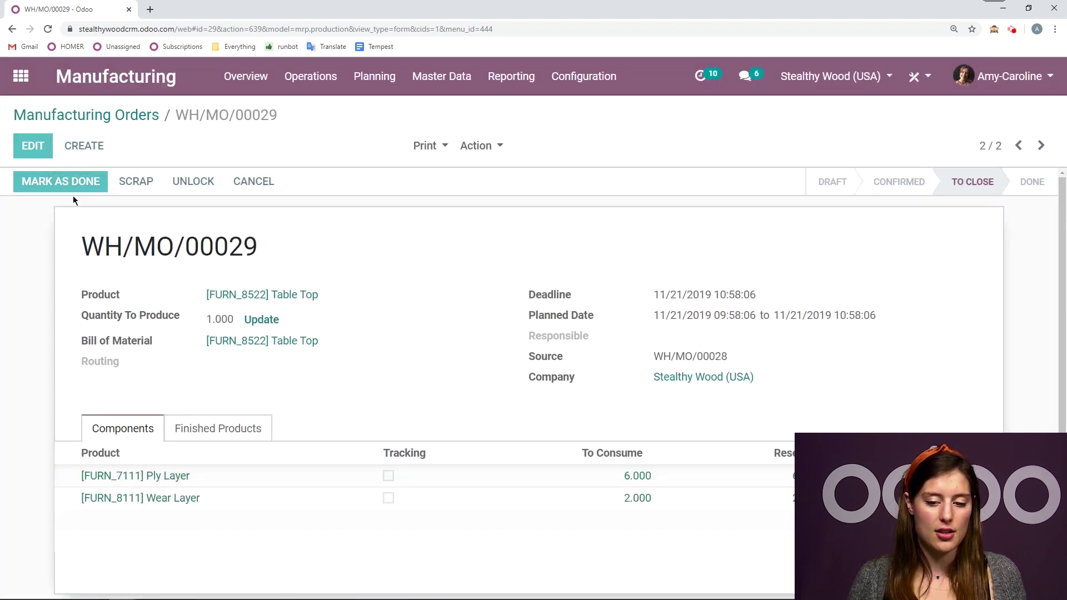
click(91, 115)
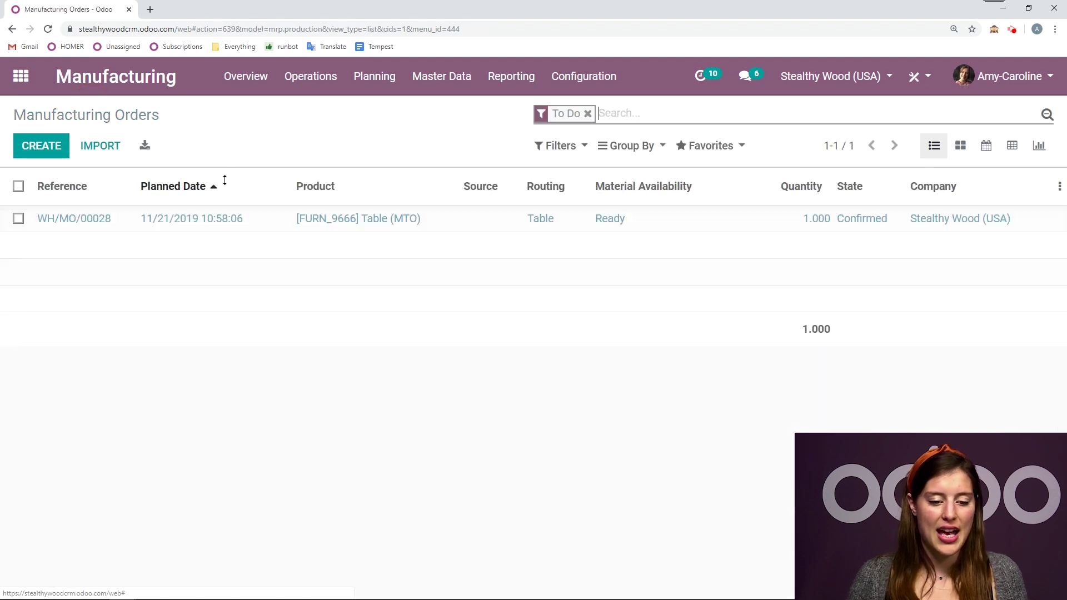
Step: Plan WH/MO/00028 to generate its work orders, then go to the Work Centers Overview
click(259, 220)
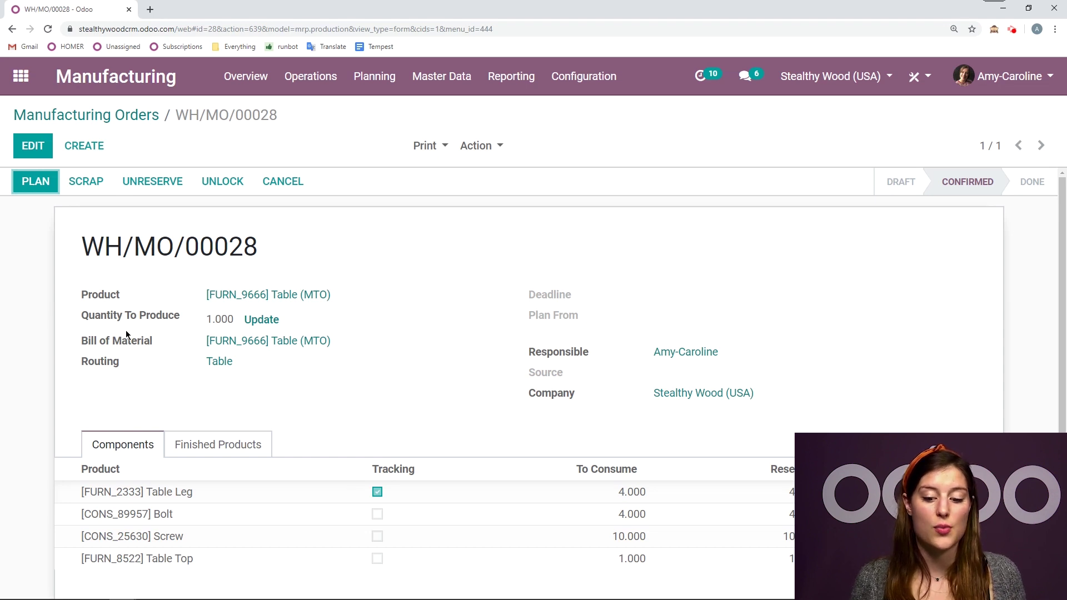
click(35, 181)
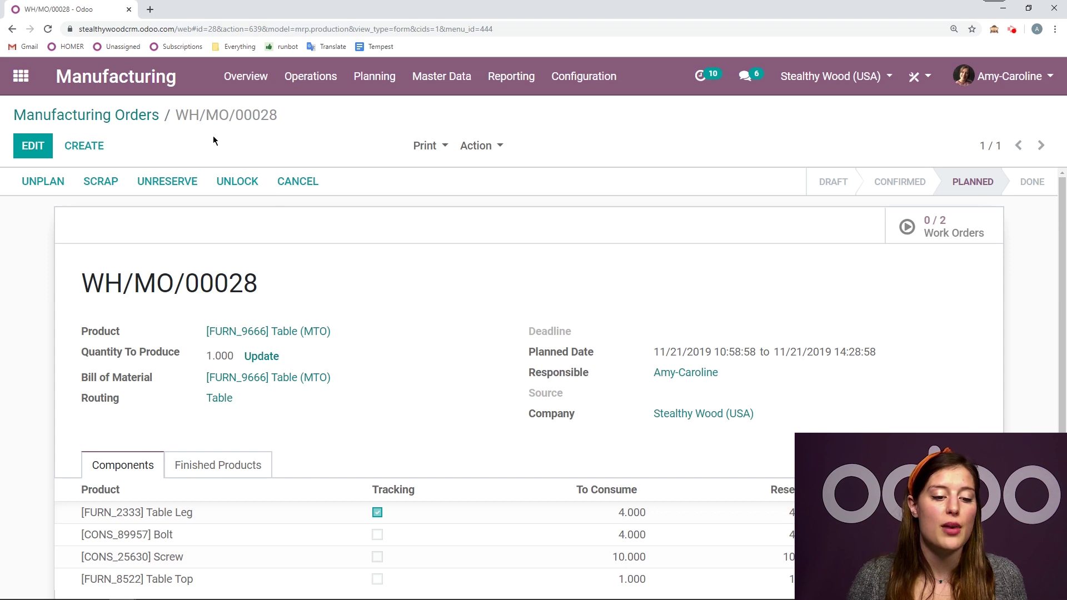
click(117, 76)
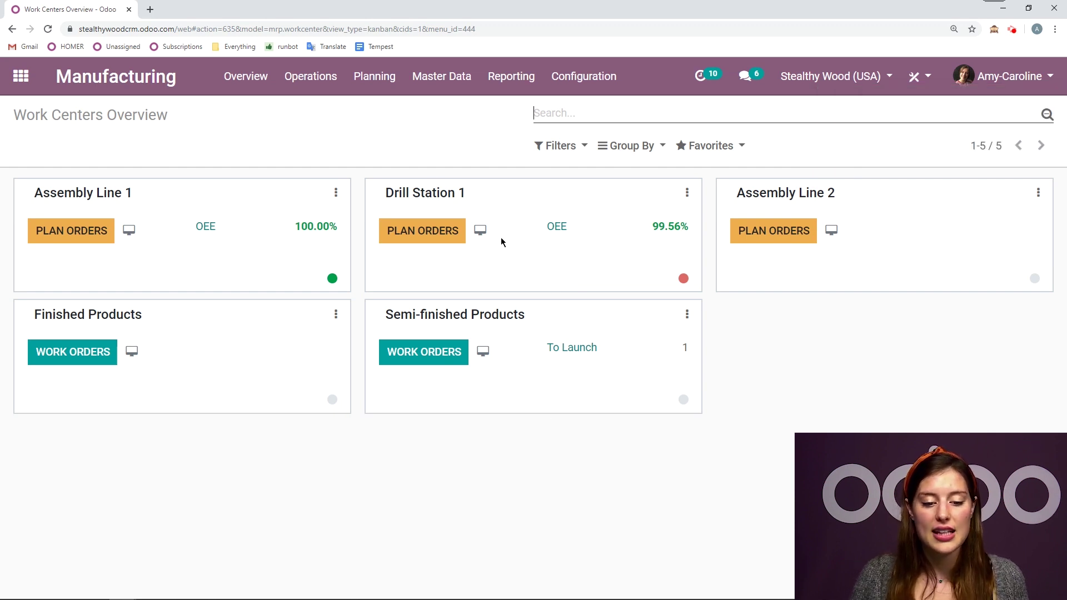
Step: Open the work orders of manufacturing order WH/MO/00028
click(317, 86)
click(325, 111)
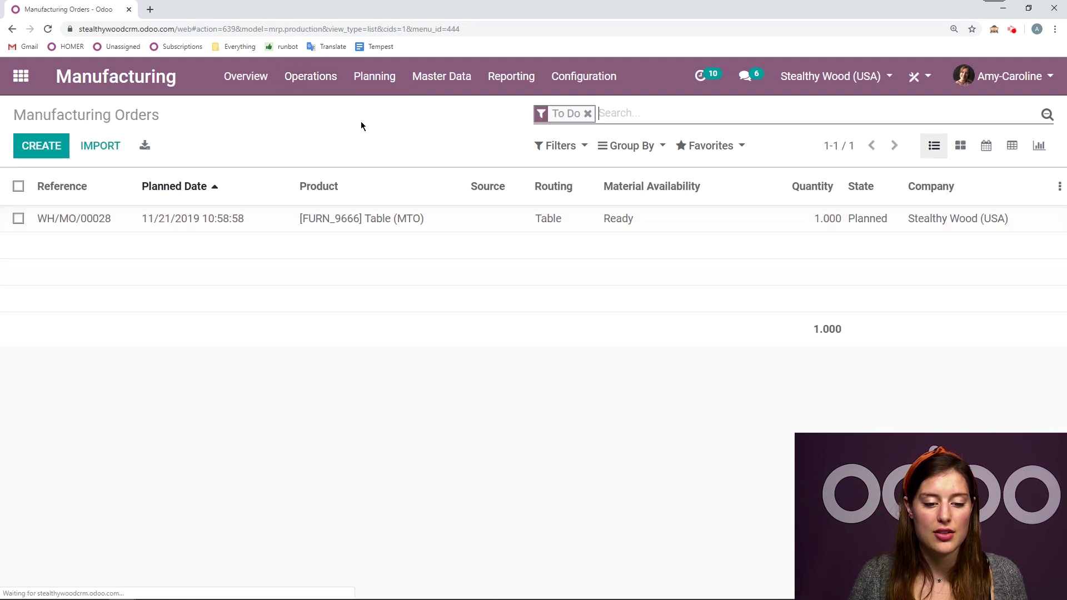
click(545, 223)
click(954, 232)
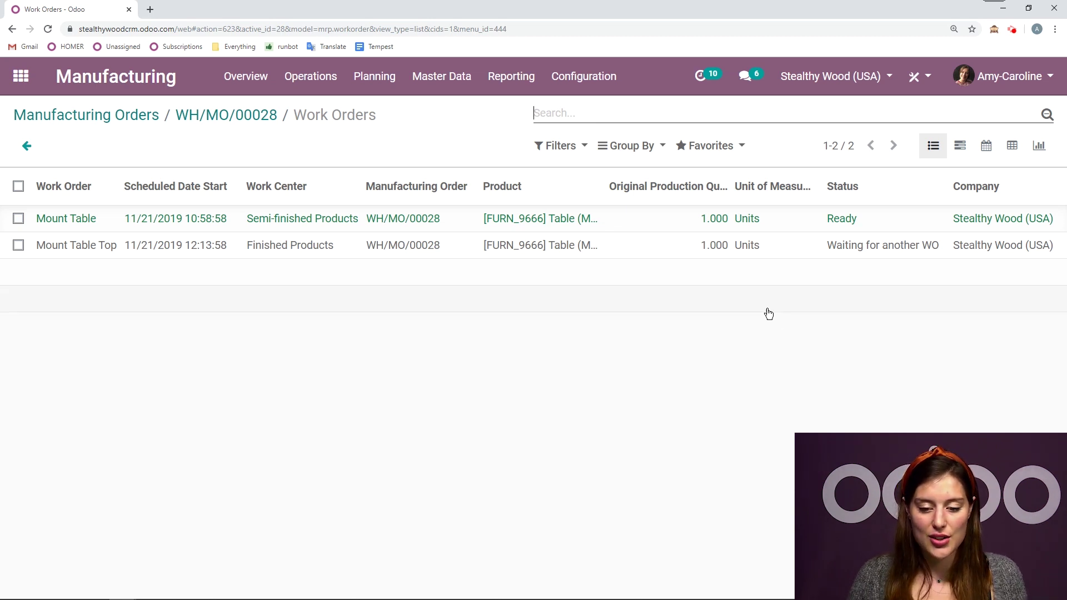
Step: Process the Mount Table work order and mark it done
click(664, 219)
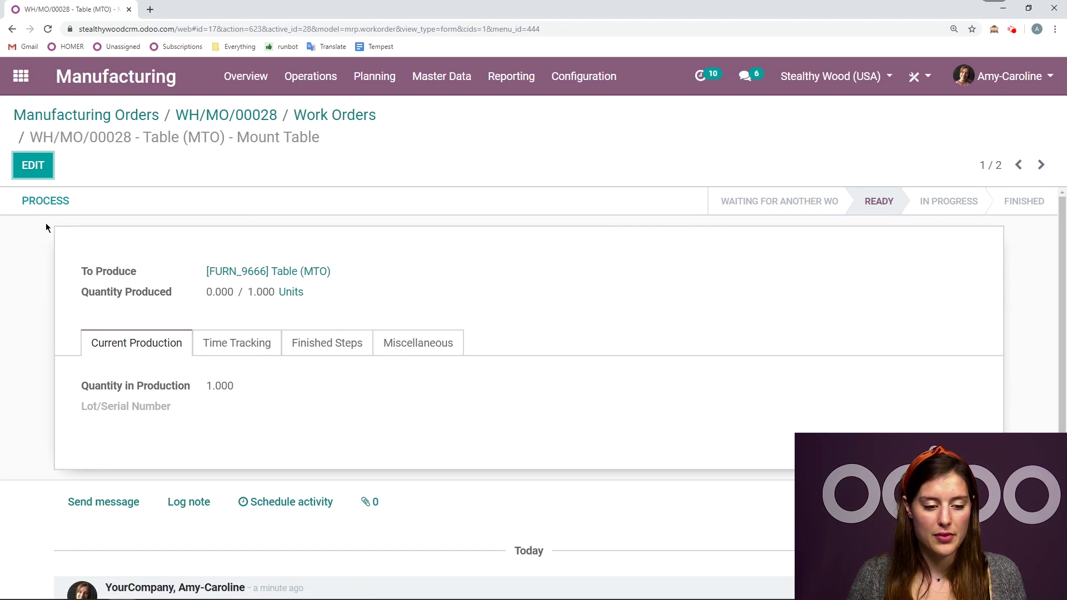
click(45, 207)
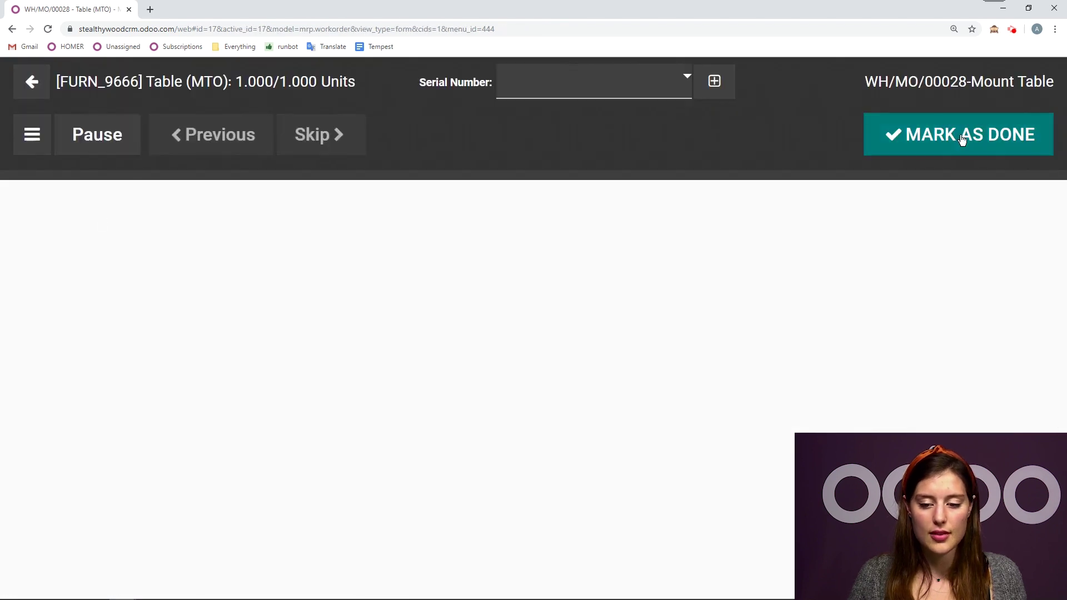
click(963, 139)
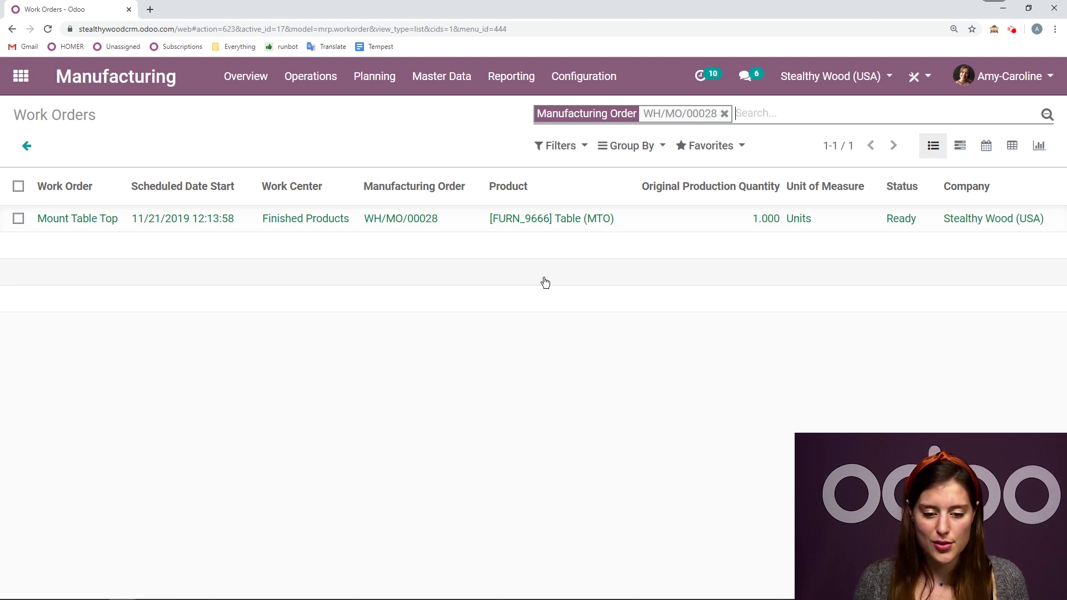
Step: Finish Mount Table Top, consuming Table Leg lot 2 and recording new serial number 111
click(645, 220)
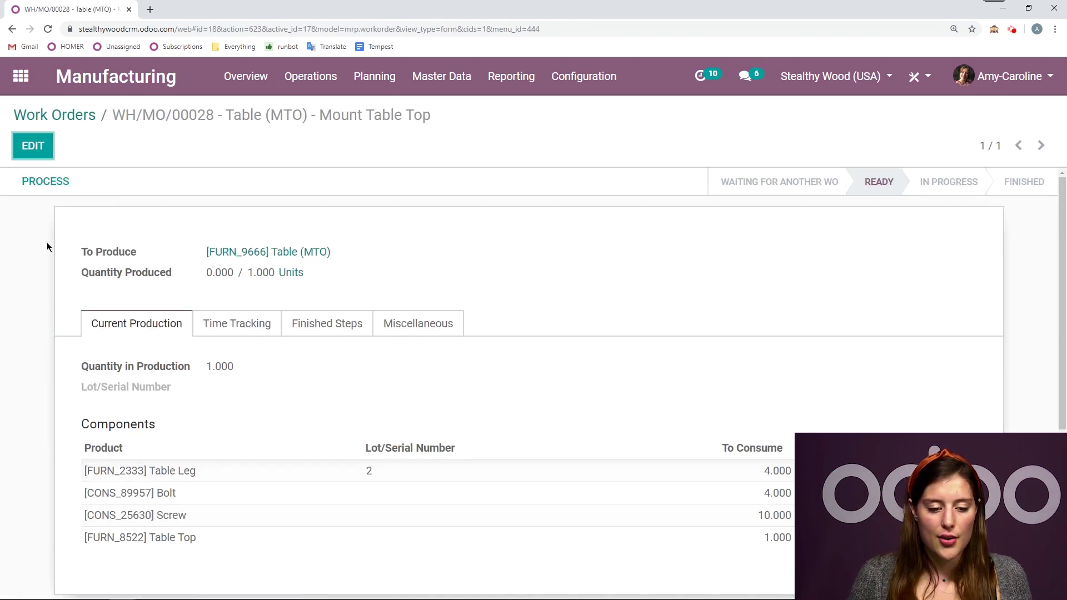
click(42, 183)
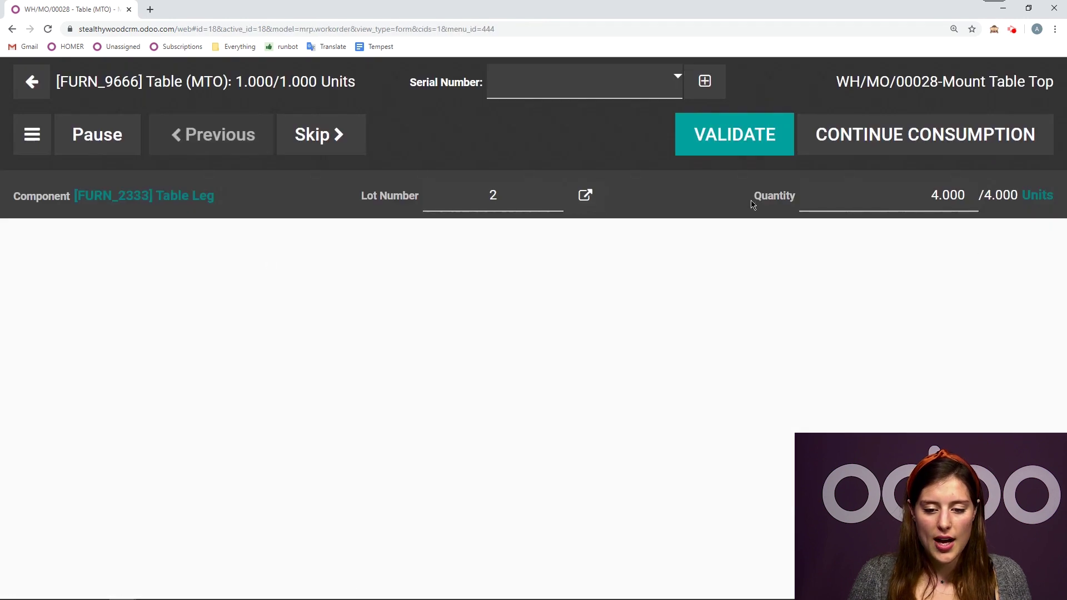
click(730, 144)
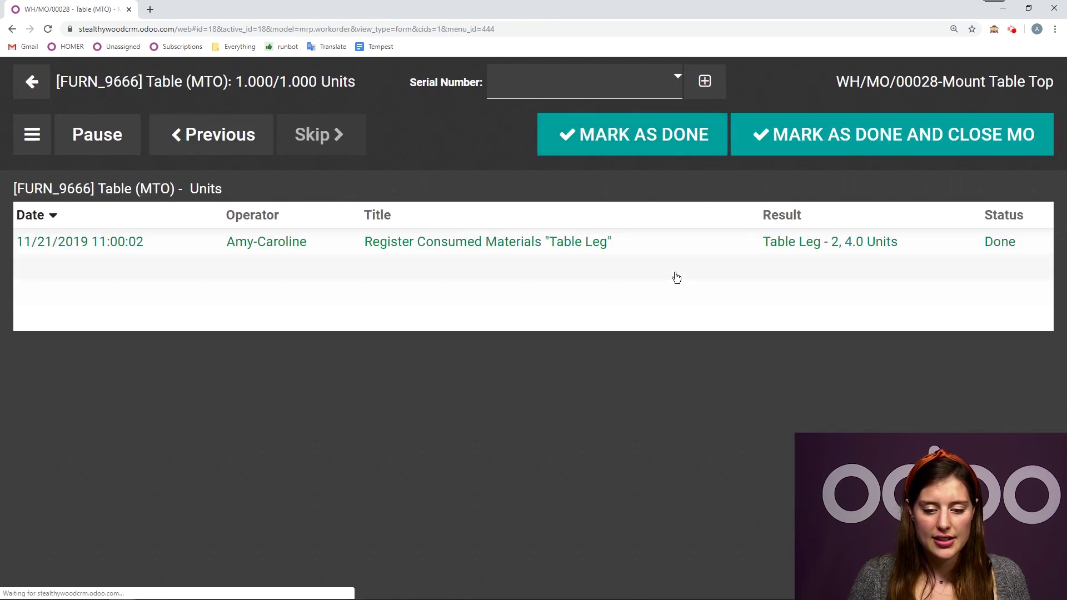
click(562, 95)
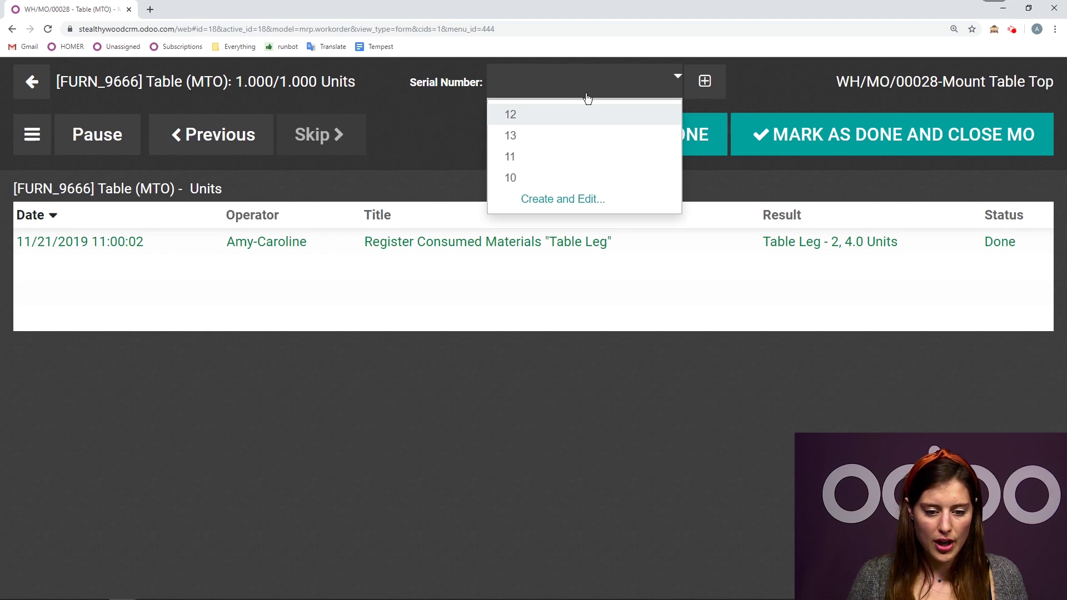
text(111)
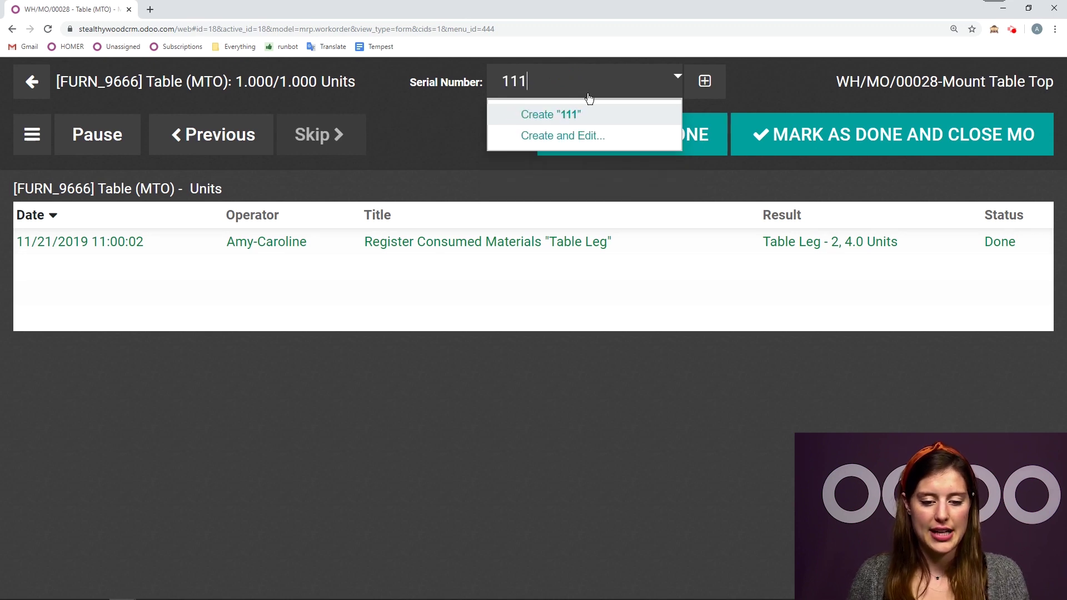
click(594, 117)
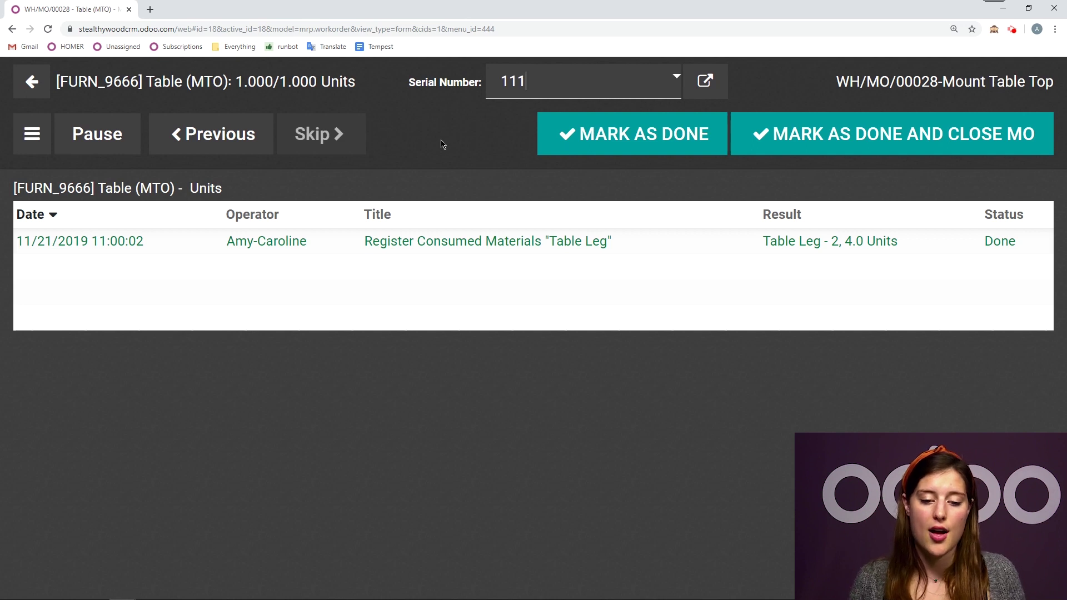
click(634, 143)
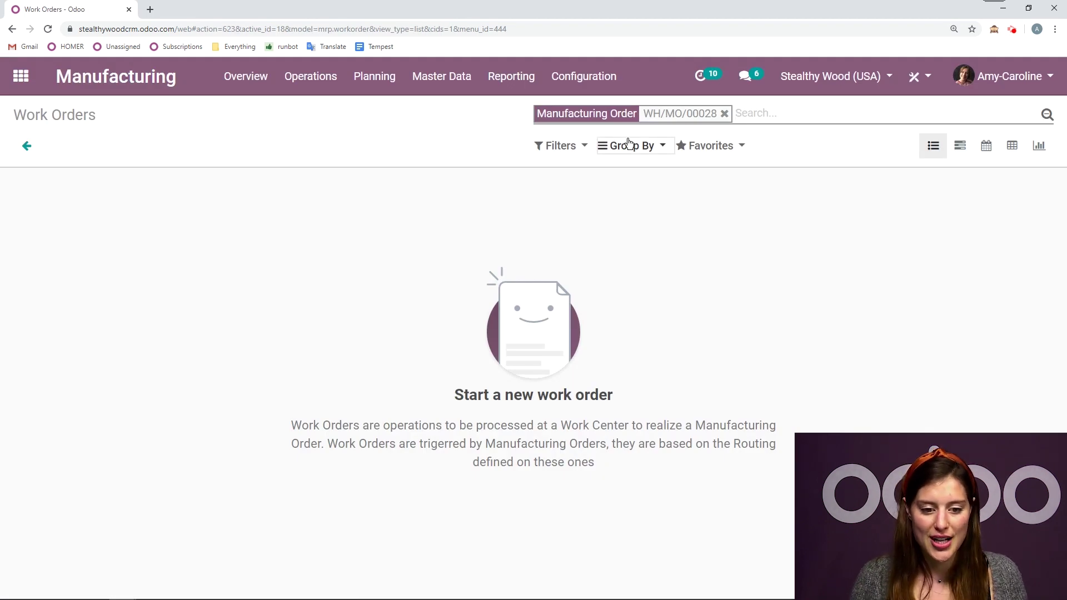
Step: Check serial 111 on WH/MO/00028's finished products, then mark the order Done
click(314, 78)
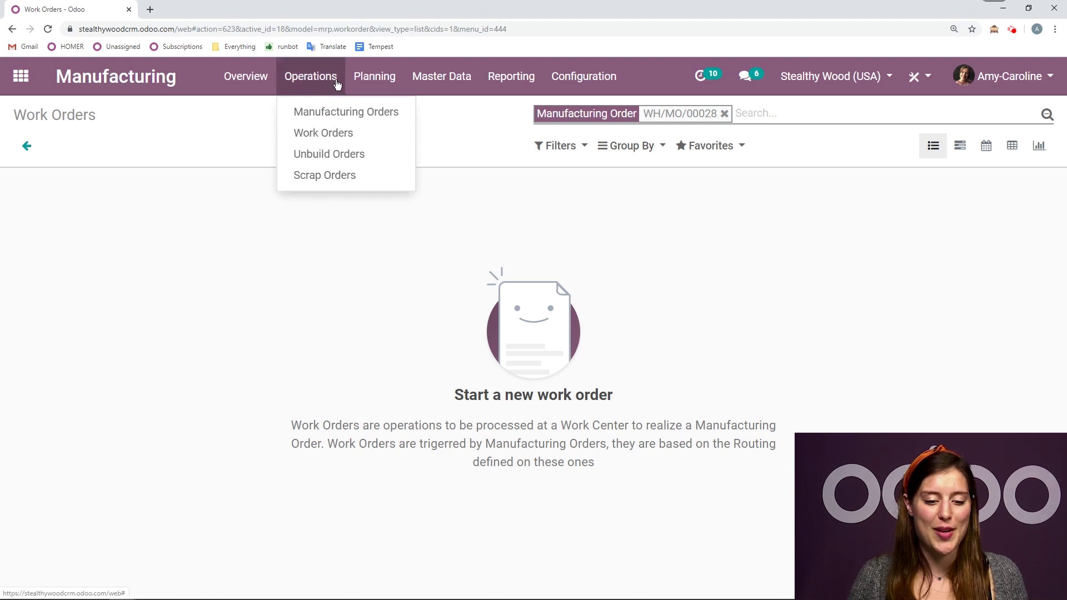
click(327, 110)
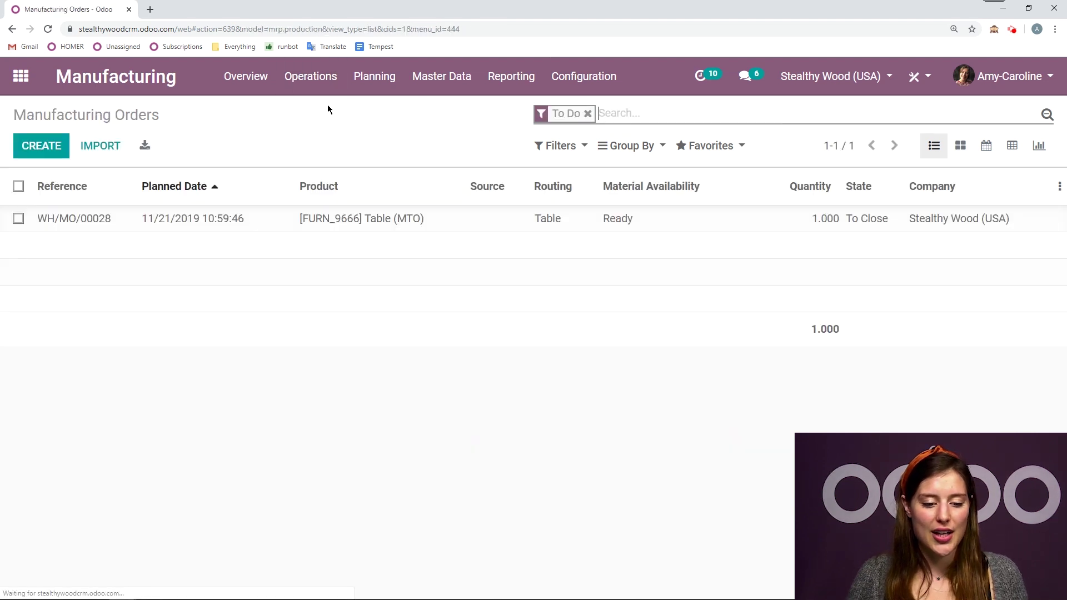
click(384, 220)
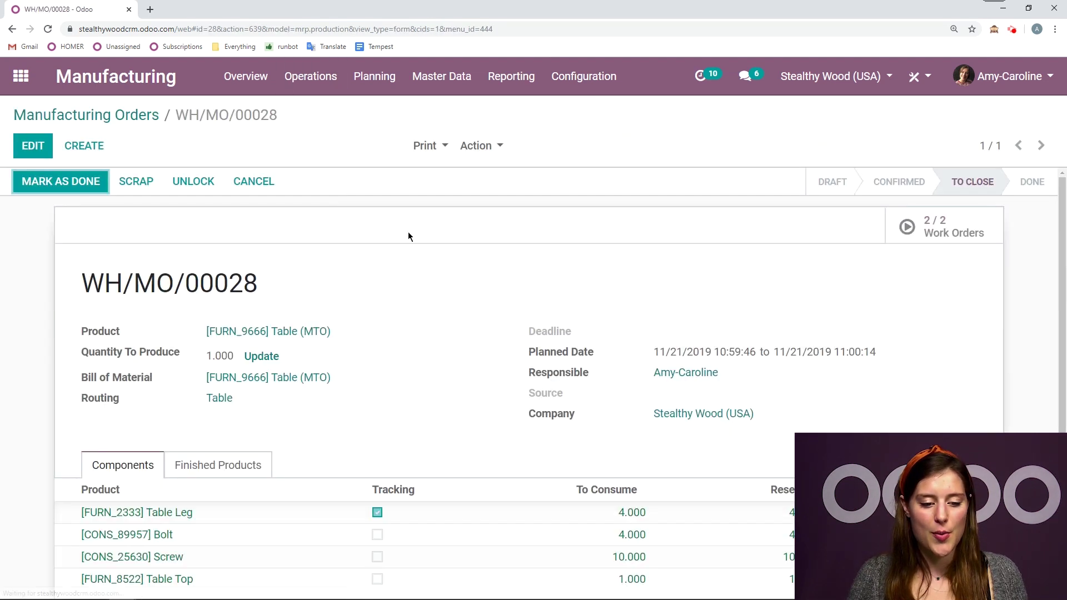
scroll(408, 239, down, 3)
scroll(409, 275, up, 3)
scroll(410, 275, down, 2)
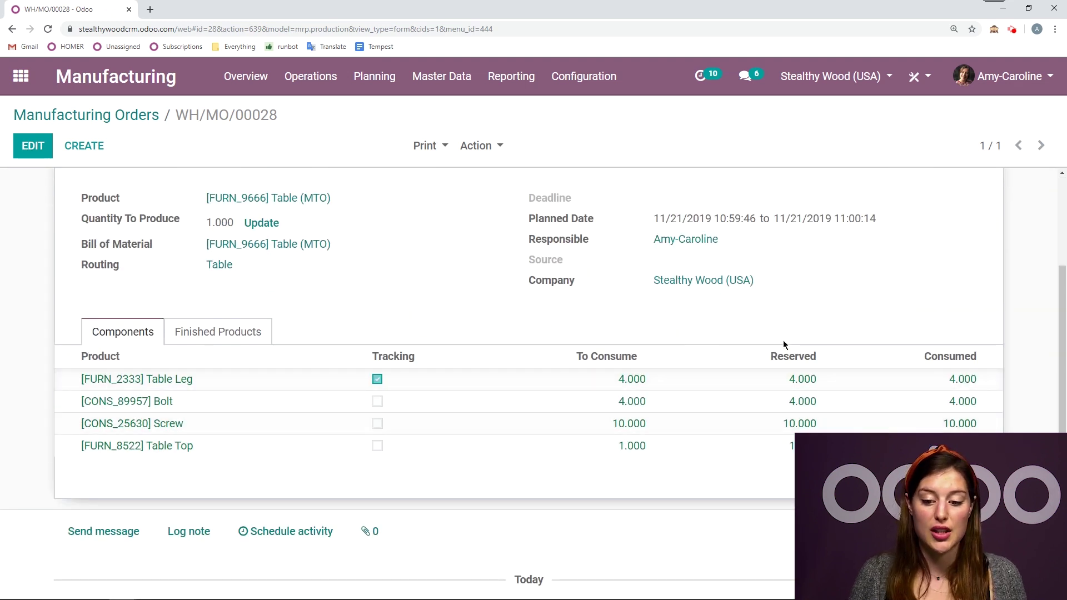
click(260, 339)
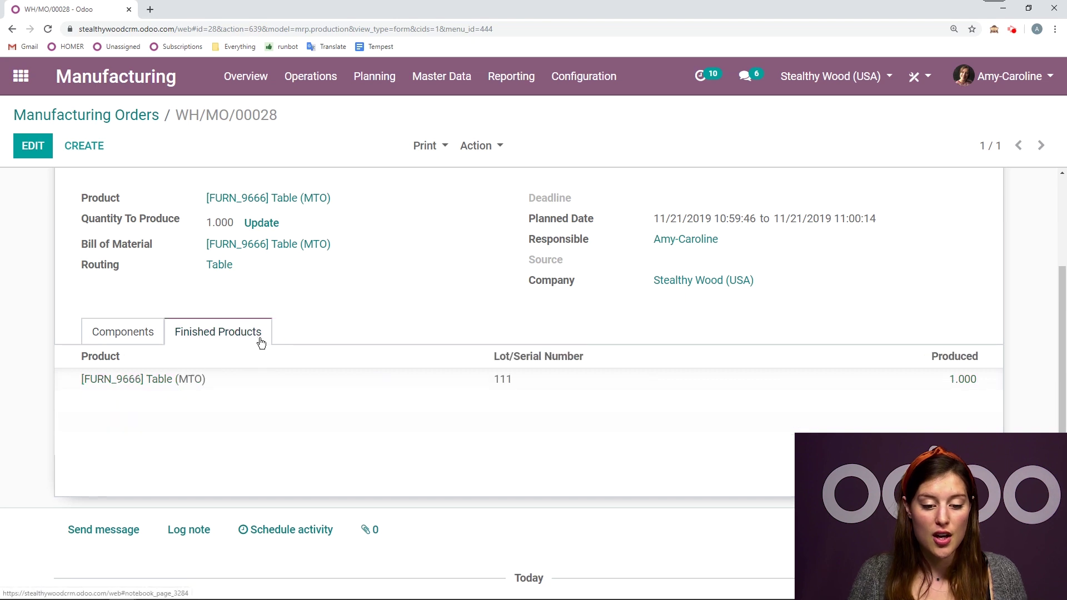
scroll(715, 348, up, 3)
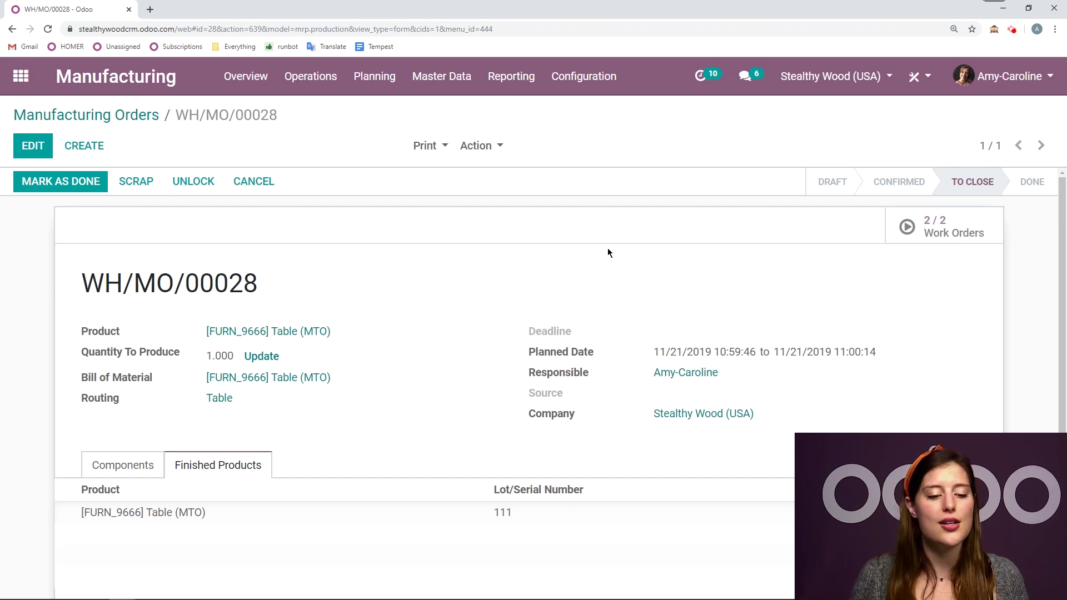
click(42, 180)
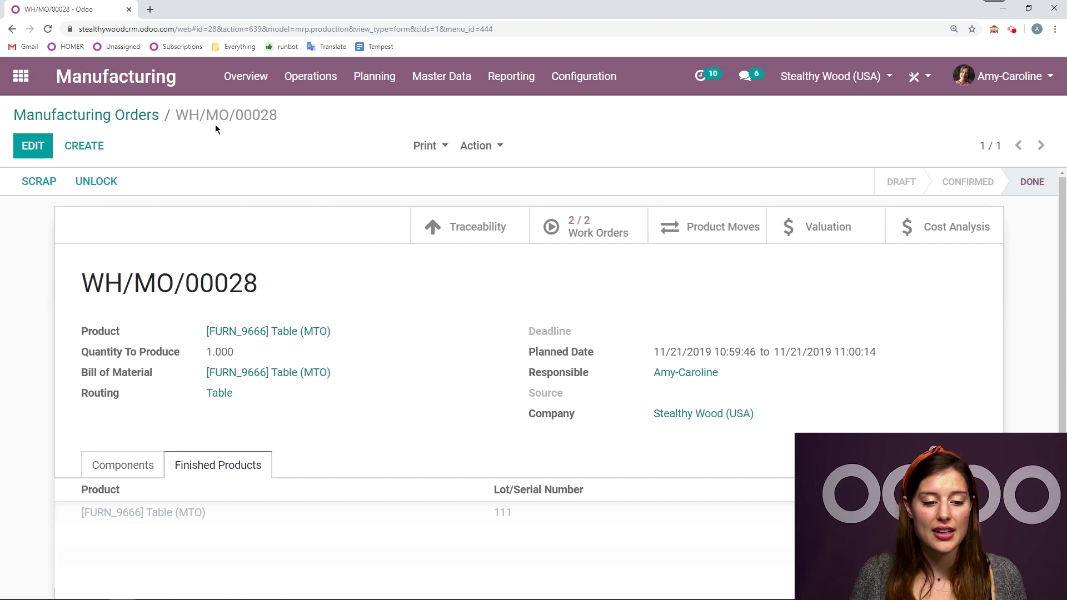
click(152, 86)
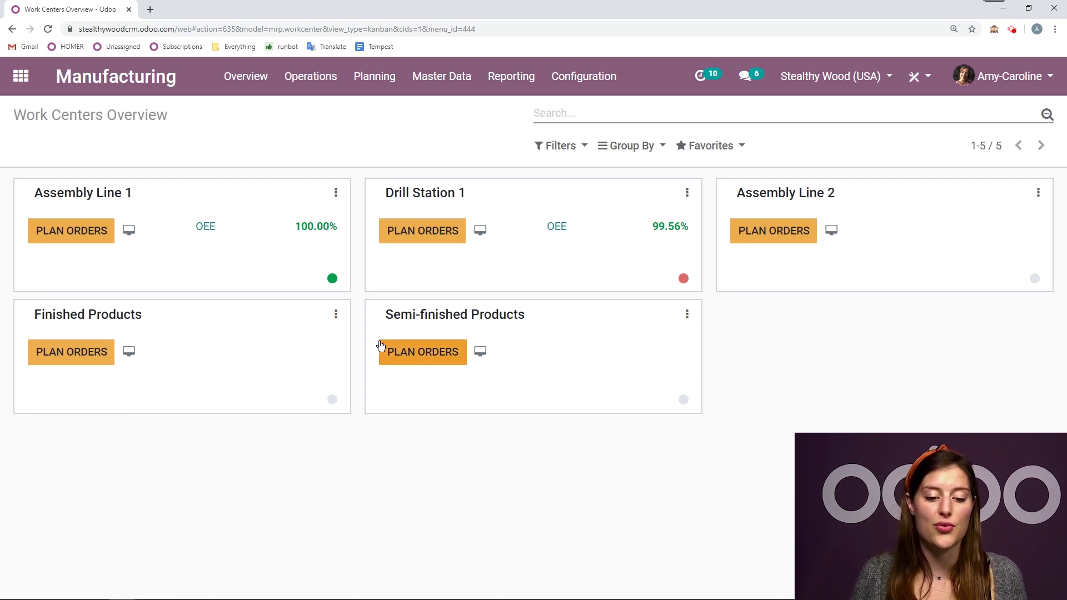
Step: Show the actions, reporting and colour options for the Finished Products work center
click(336, 314)
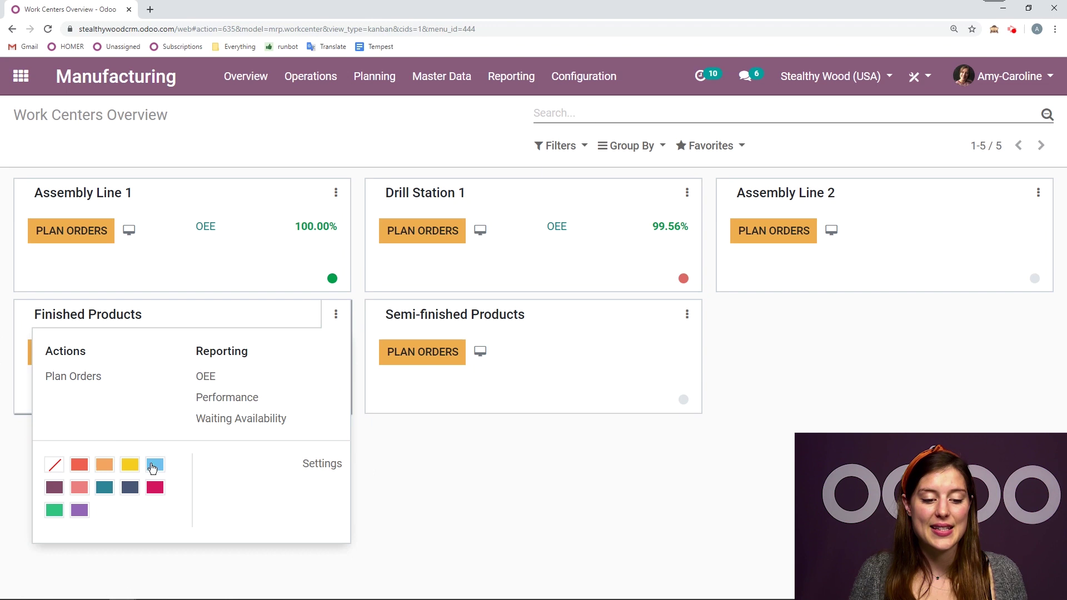